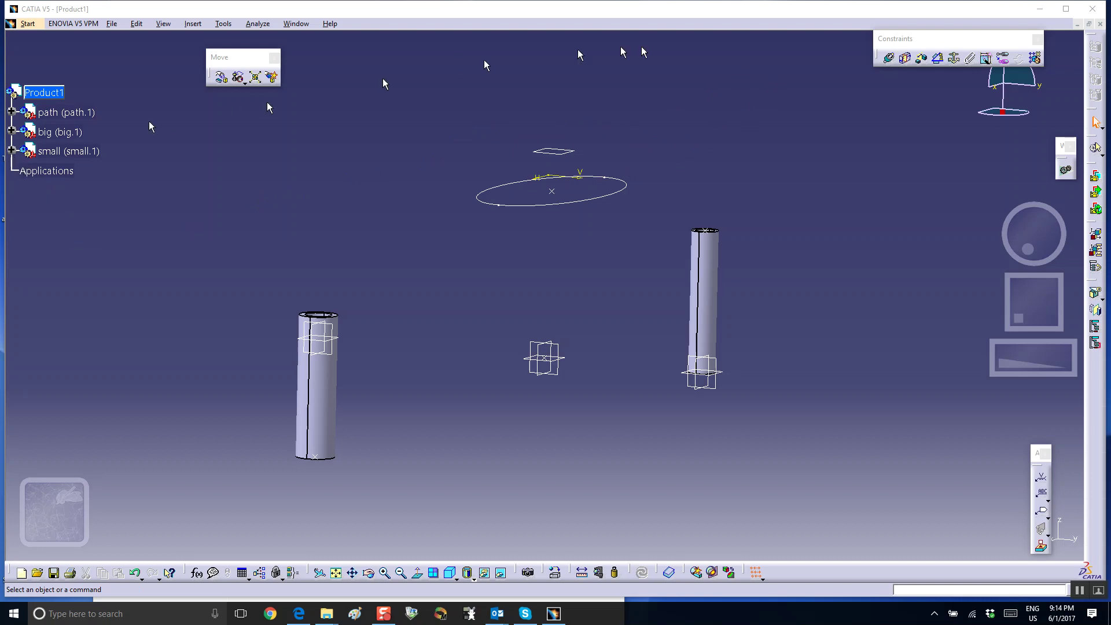
Step: Fix the path part in place and make the big tube's base point coincident with the path part's origin point
click(953, 57)
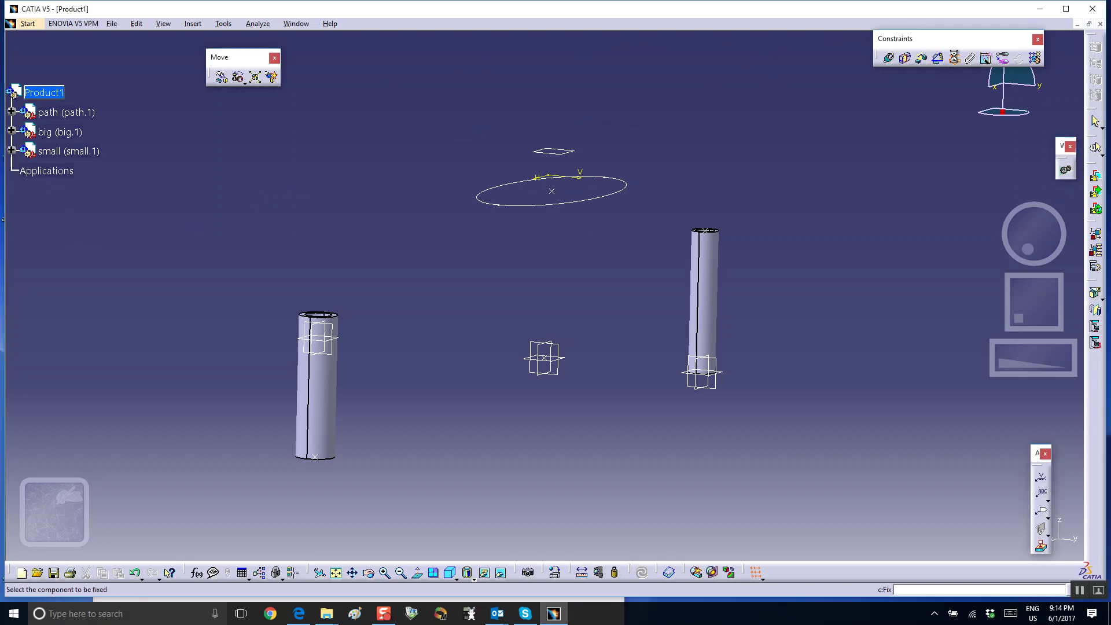
click(607, 197)
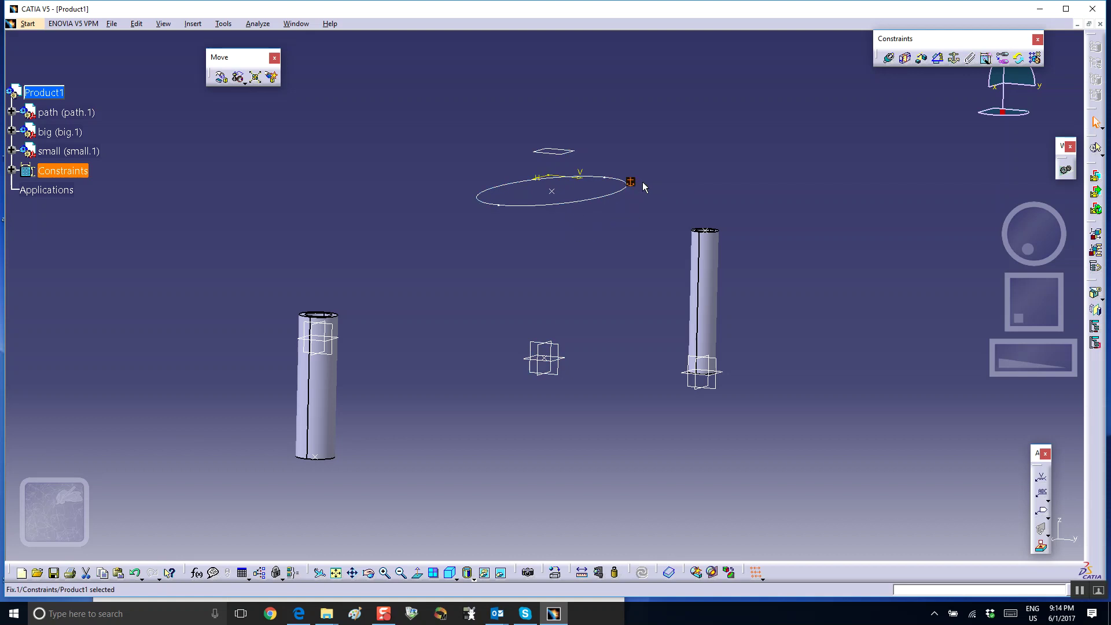
click(890, 60)
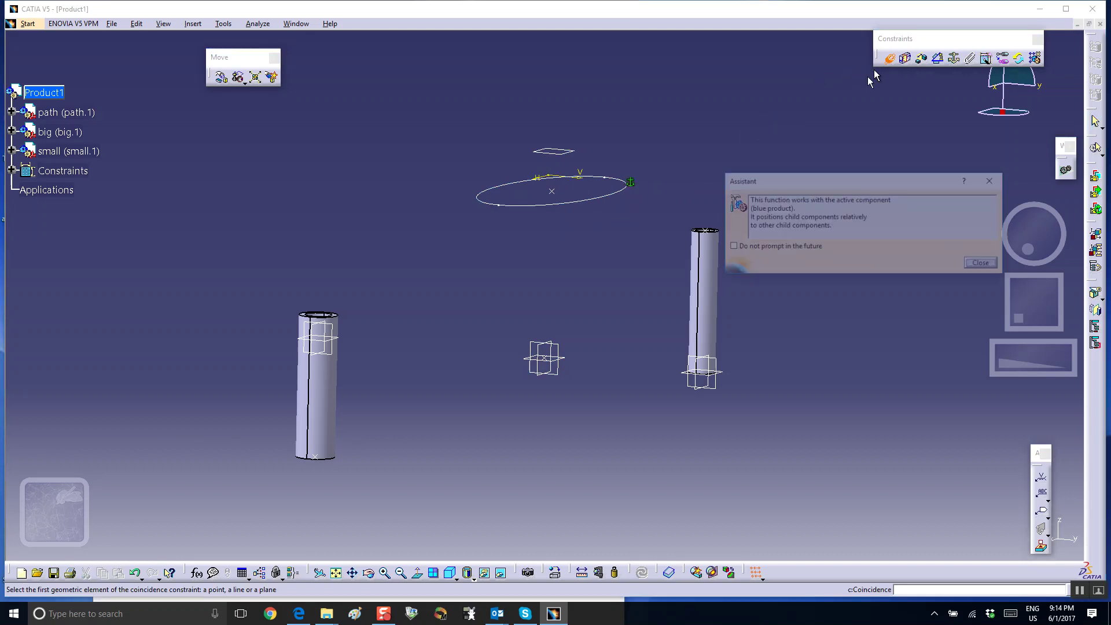
click(549, 361)
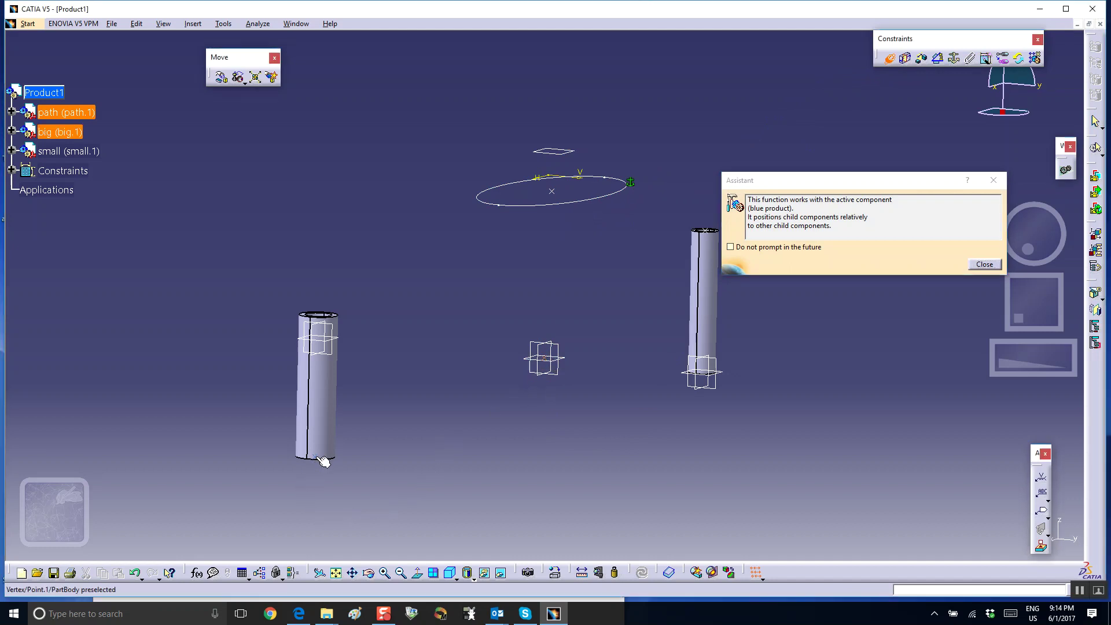
click(322, 460)
middle_drag(537, 281, 507, 271)
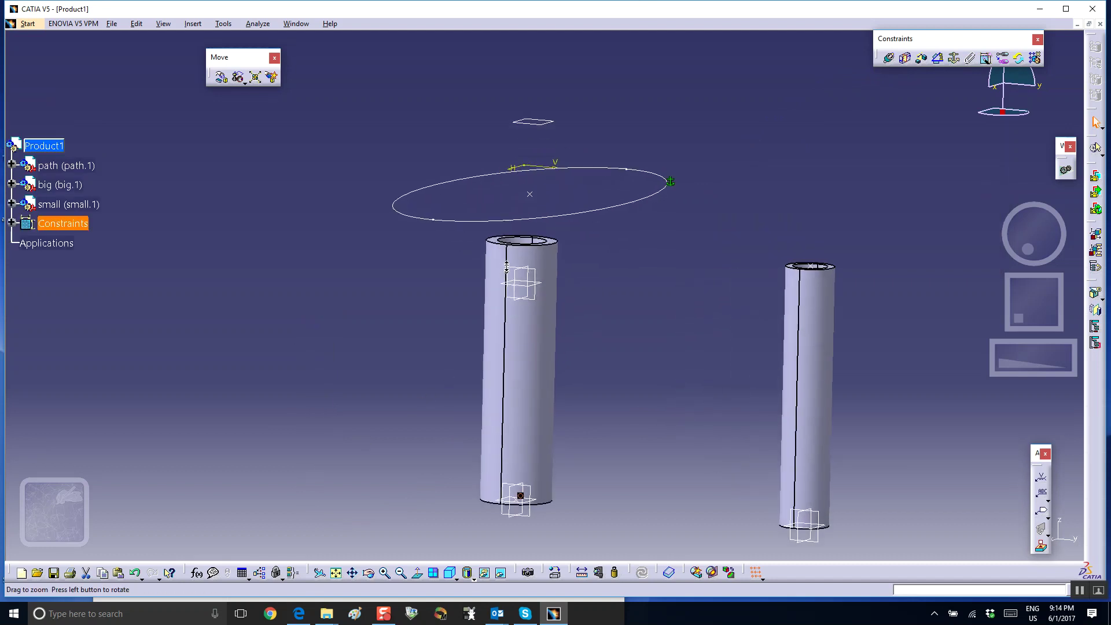
Step: Add a coincidence constraint between the small tube's axis and the big tube's axis
click(889, 57)
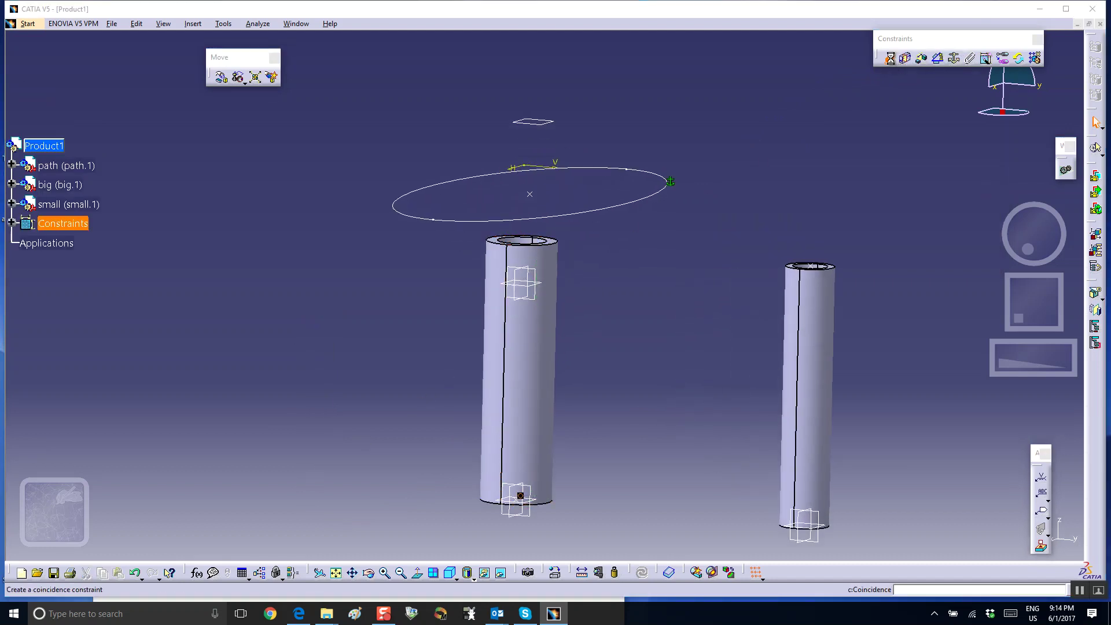
click(808, 381)
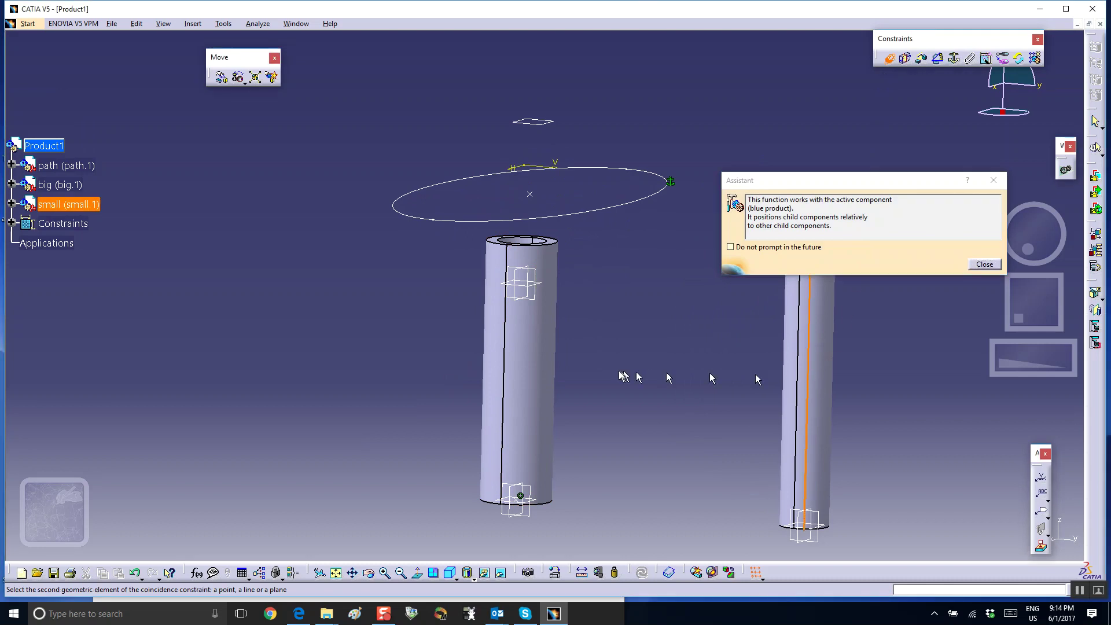
click(527, 382)
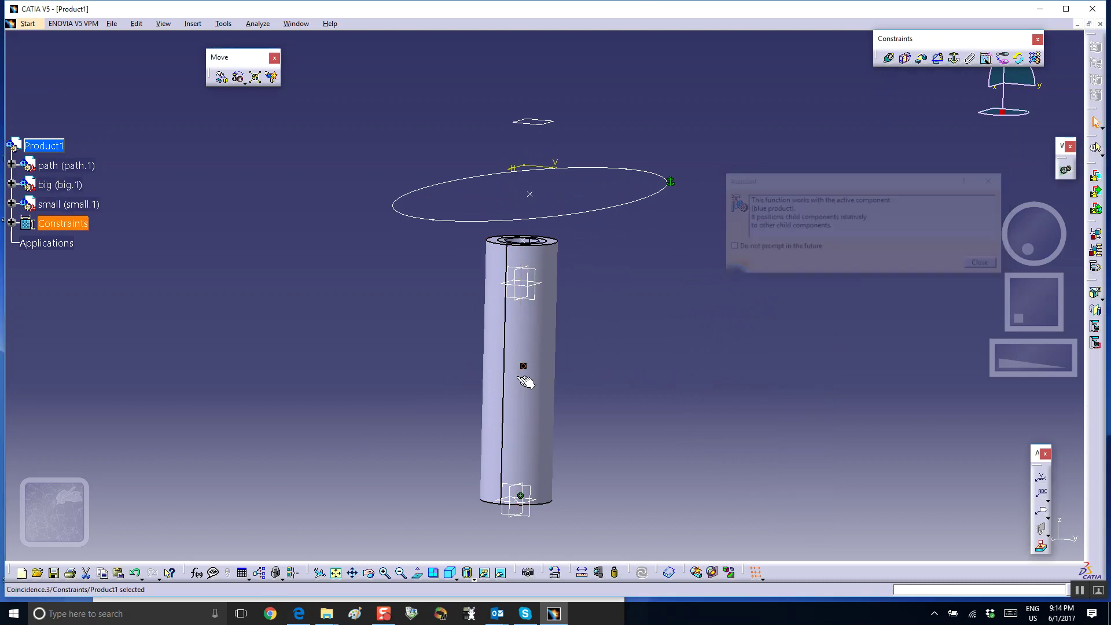
scroll(602, 230, up, 5)
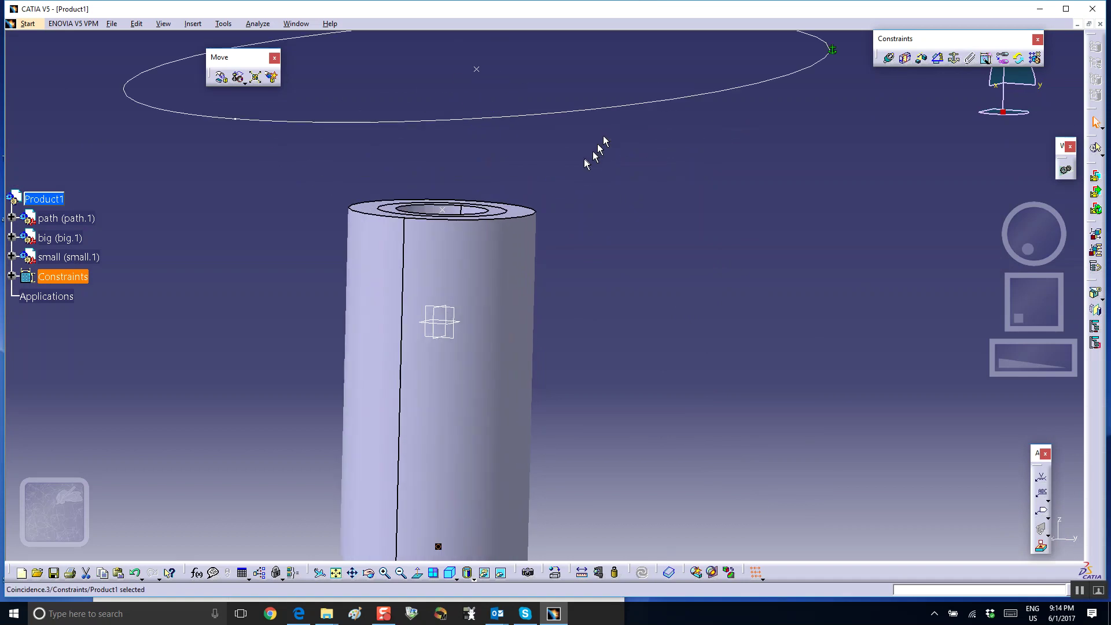
scroll(593, 217, down, 5)
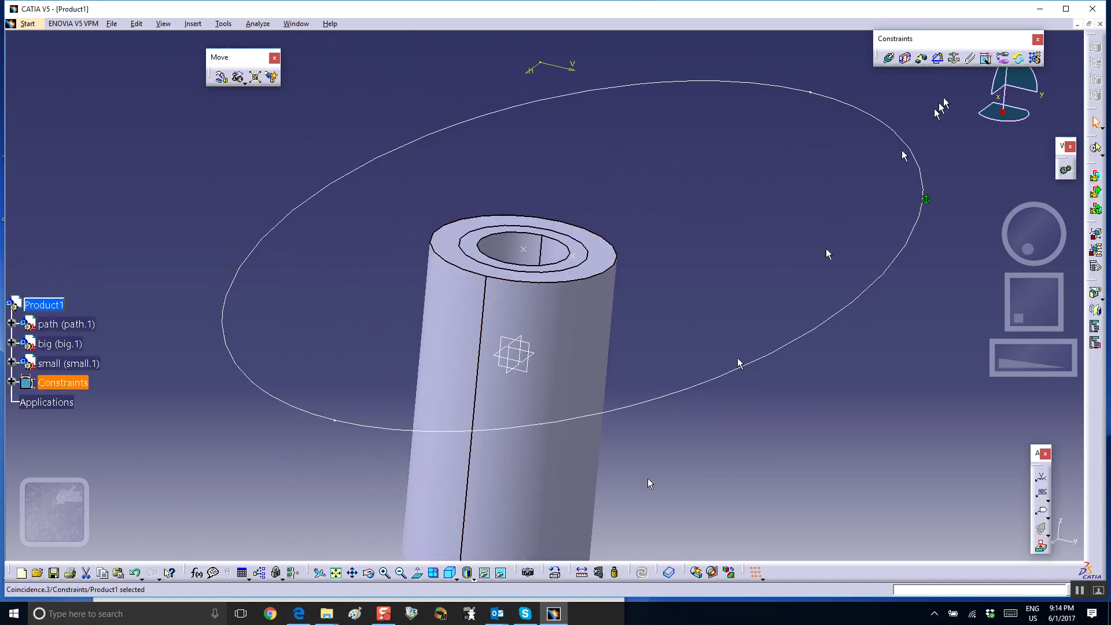
Step: Move the small tube along the Z axis so it sticks partly out of the big tube's upper end
click(221, 77)
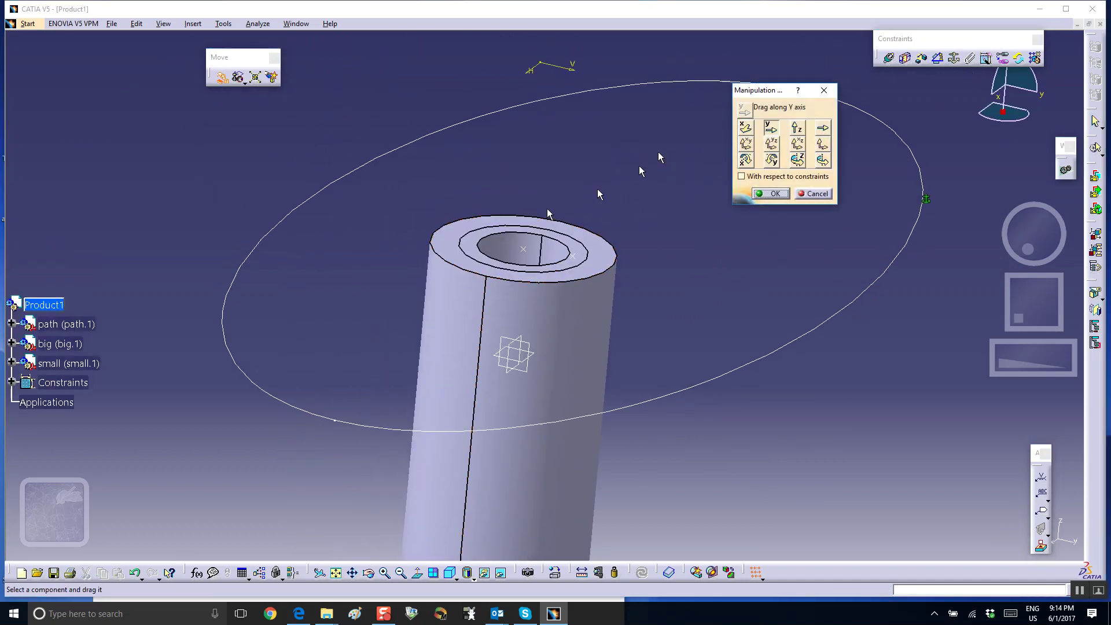
click(797, 128)
drag(510, 251, 613, 147)
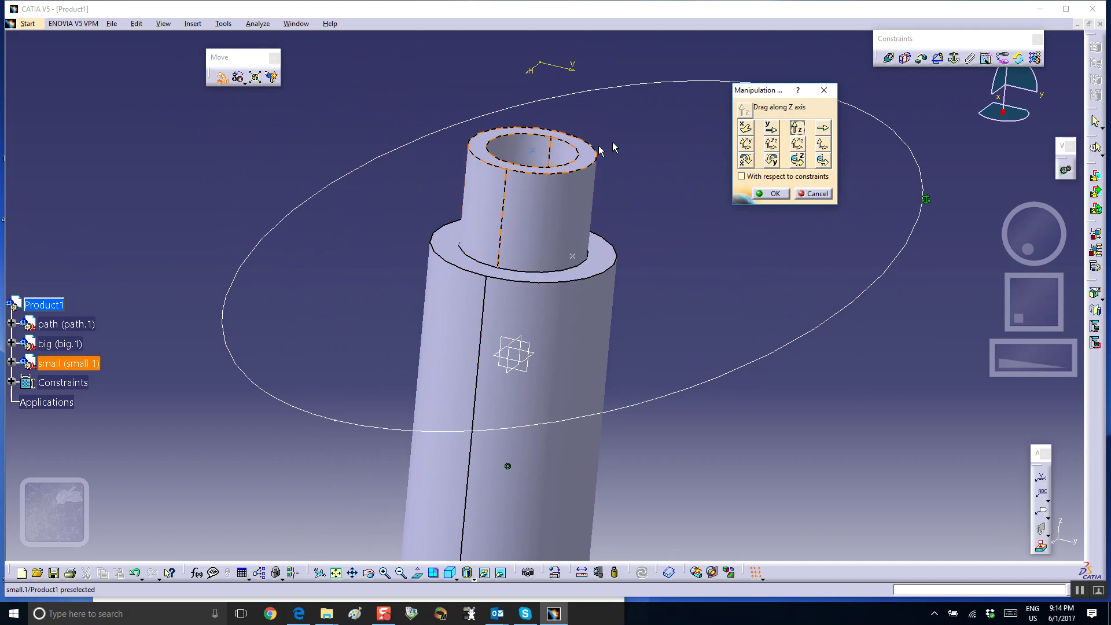
click(773, 193)
middle_drag(689, 129, 697, 213)
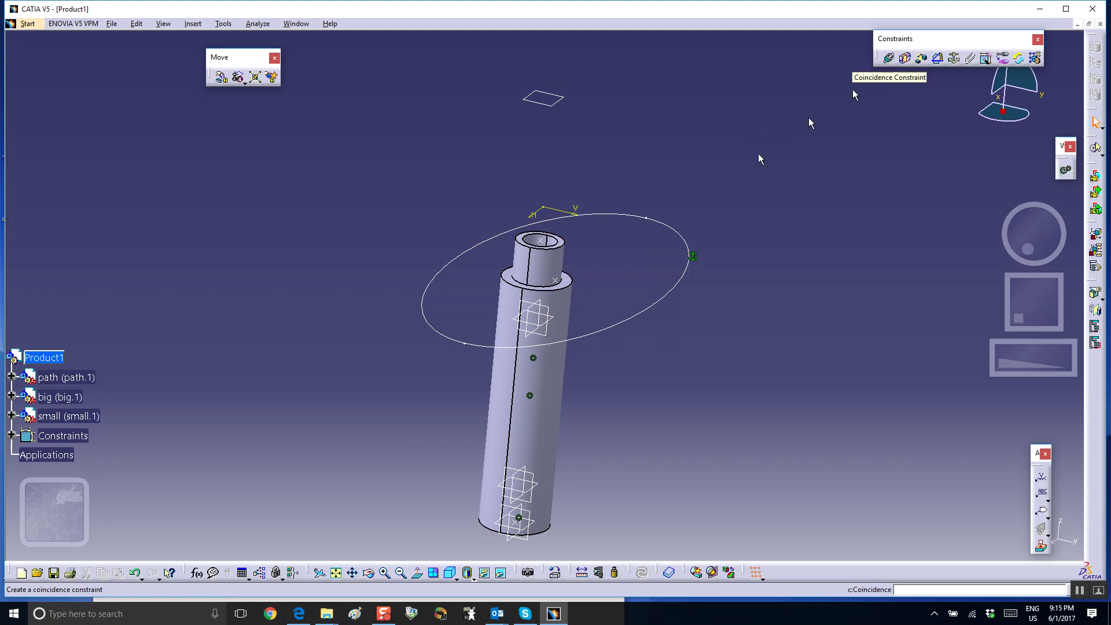
Step: Add a coincidence constraint between the yz planes of the big and small parts with orientation Same
click(889, 59)
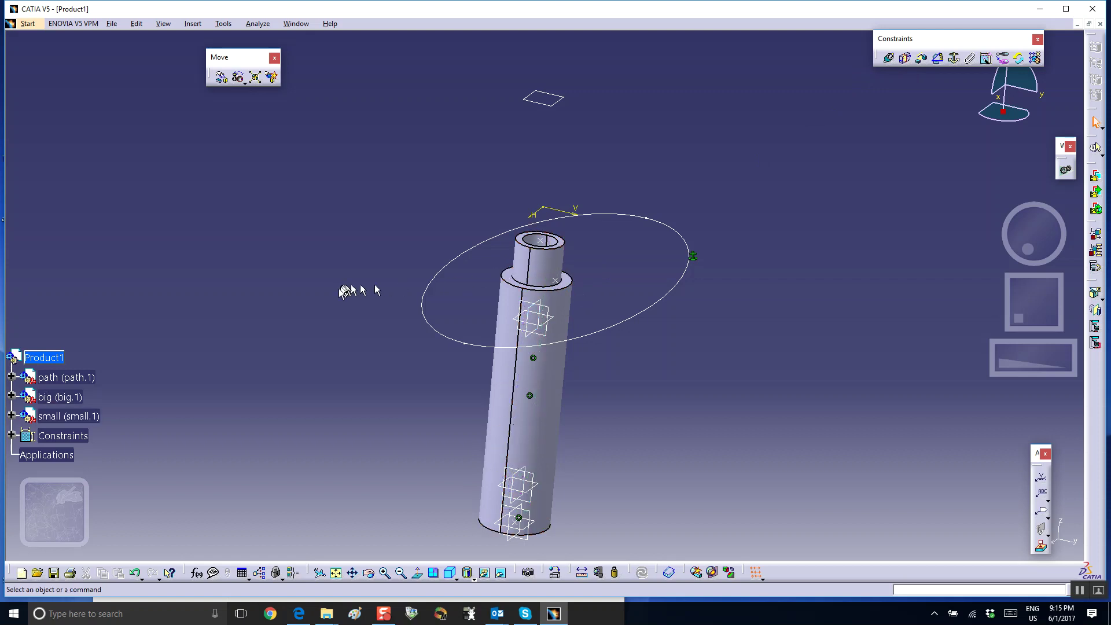
scroll(281, 260, down, 3)
scroll(243, 255, down, 1)
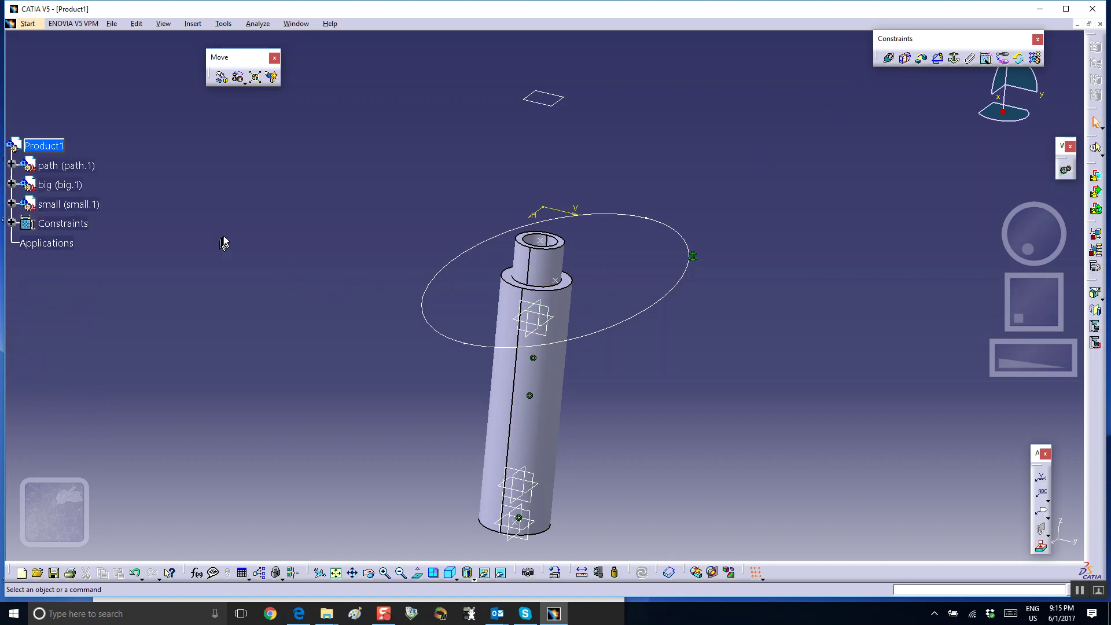
click(889, 60)
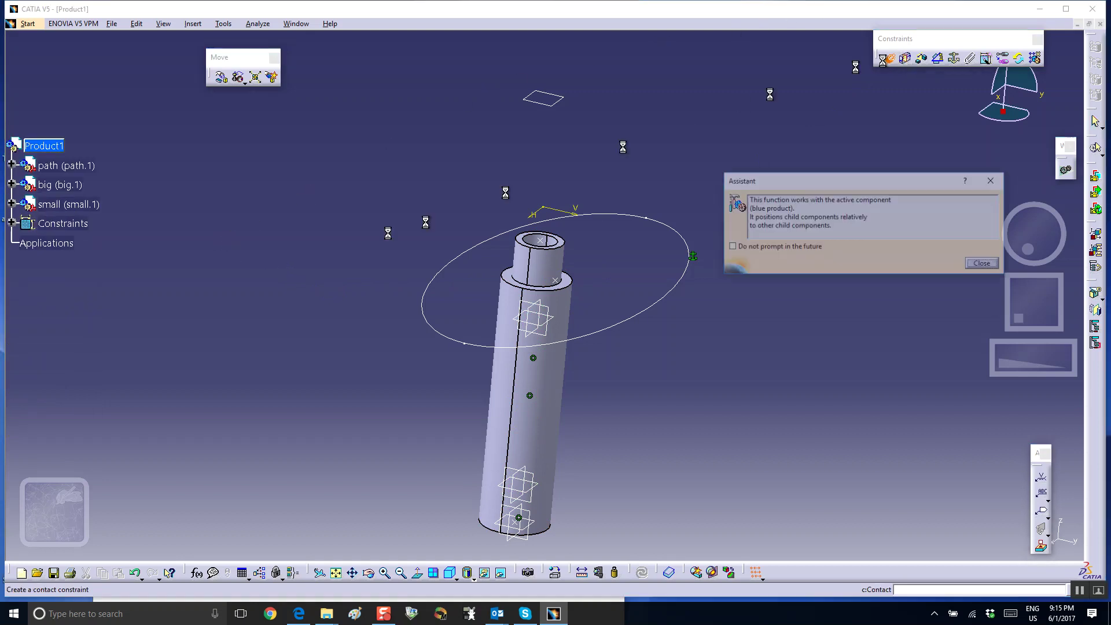
click(11, 184)
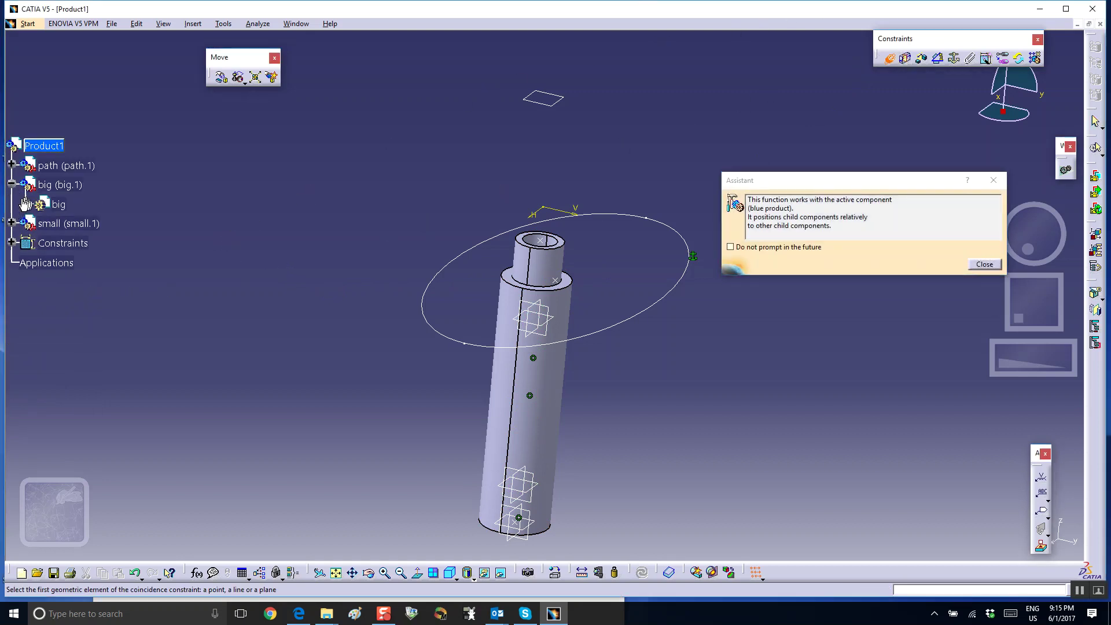
click(25, 204)
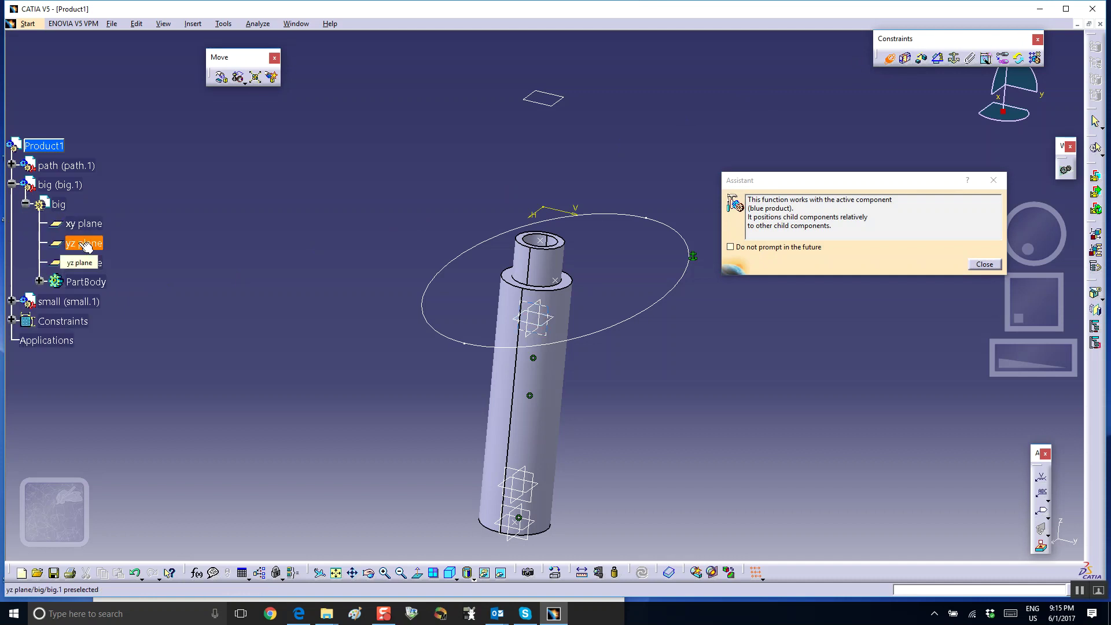
click(81, 244)
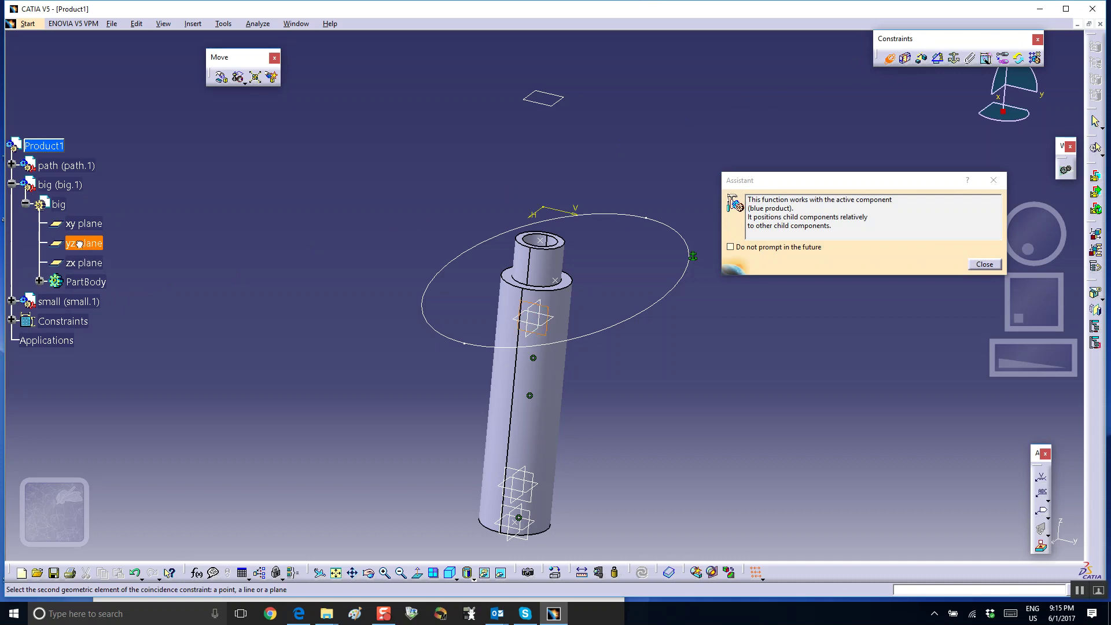
click(11, 301)
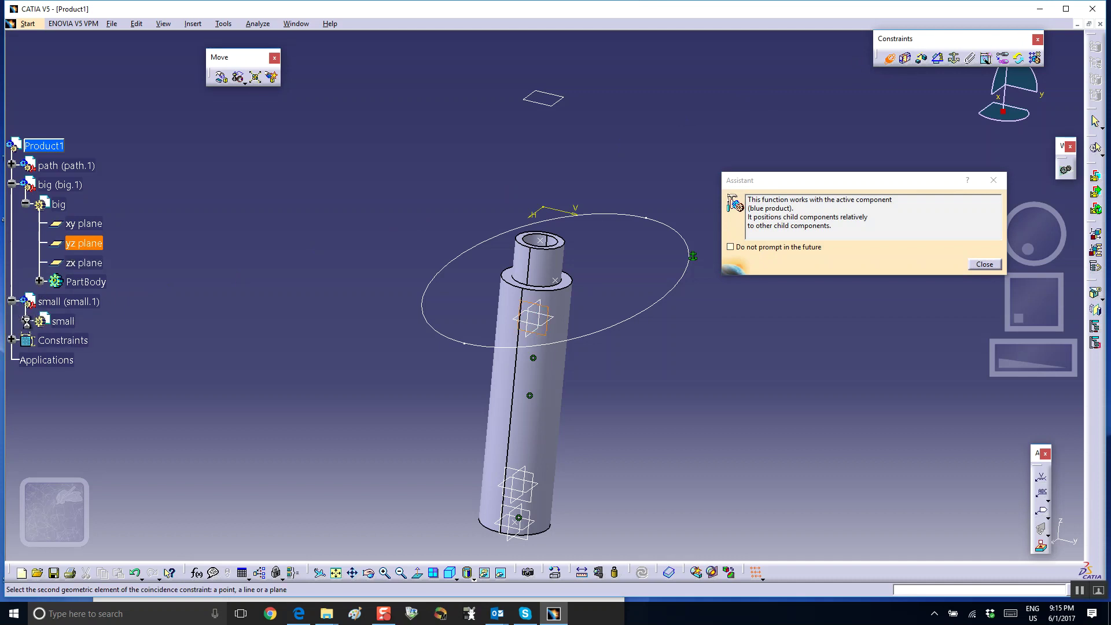
click(26, 320)
click(81, 360)
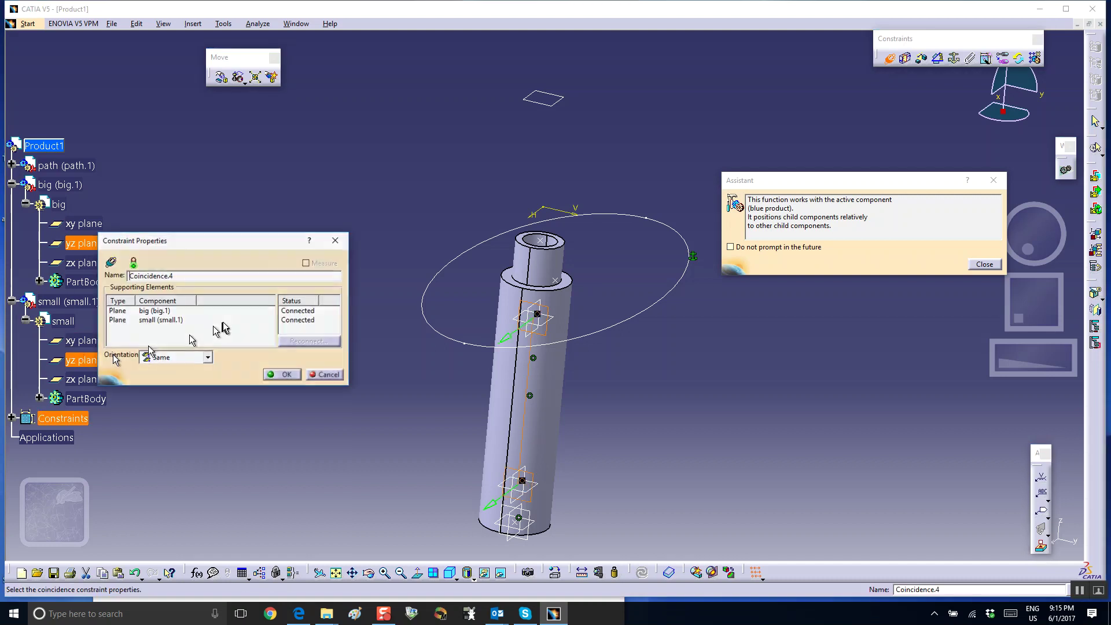
click(286, 374)
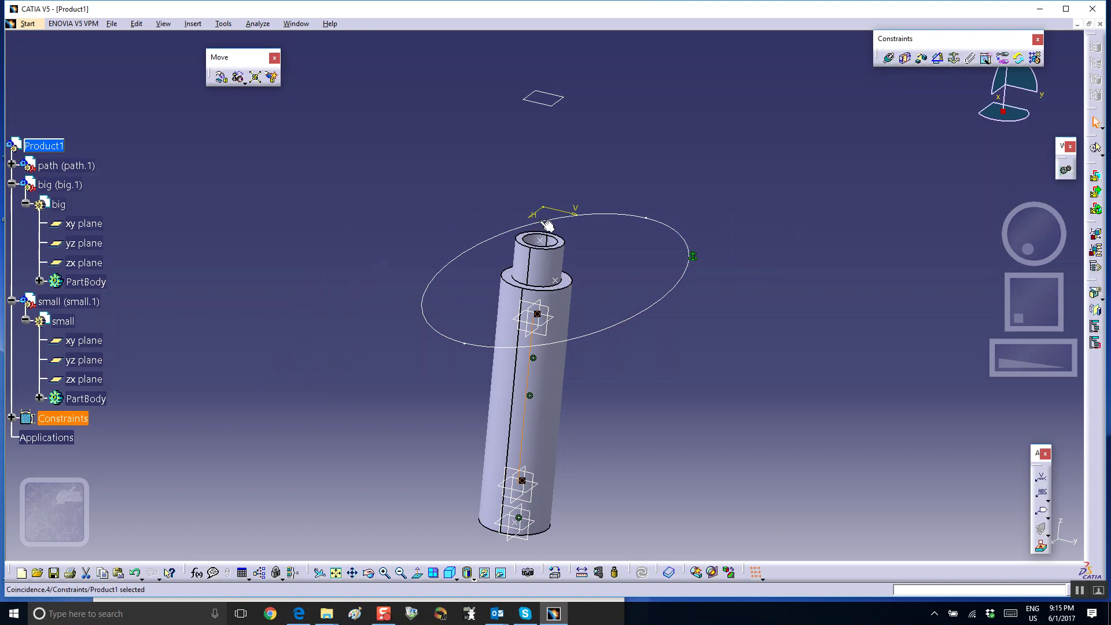
Step: Add a coincidence constraint between the point at the small tube's upper end and the path's closed curve
click(547, 243)
click(889, 57)
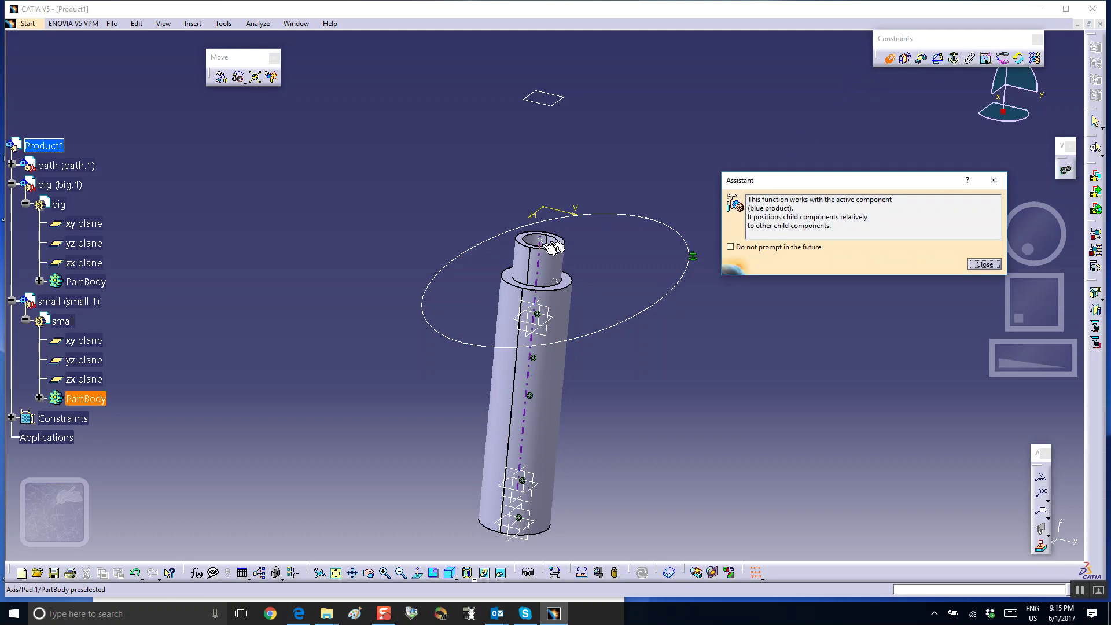
click(646, 306)
click(665, 160)
middle_drag(633, 140, 637, 156)
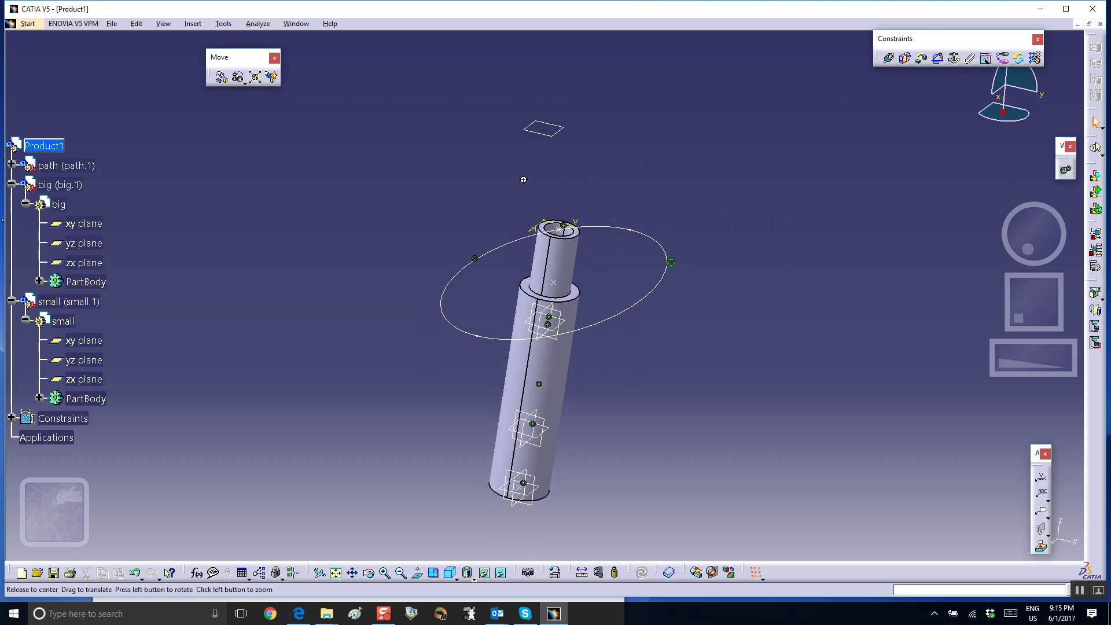
scroll(517, 171, up, 3)
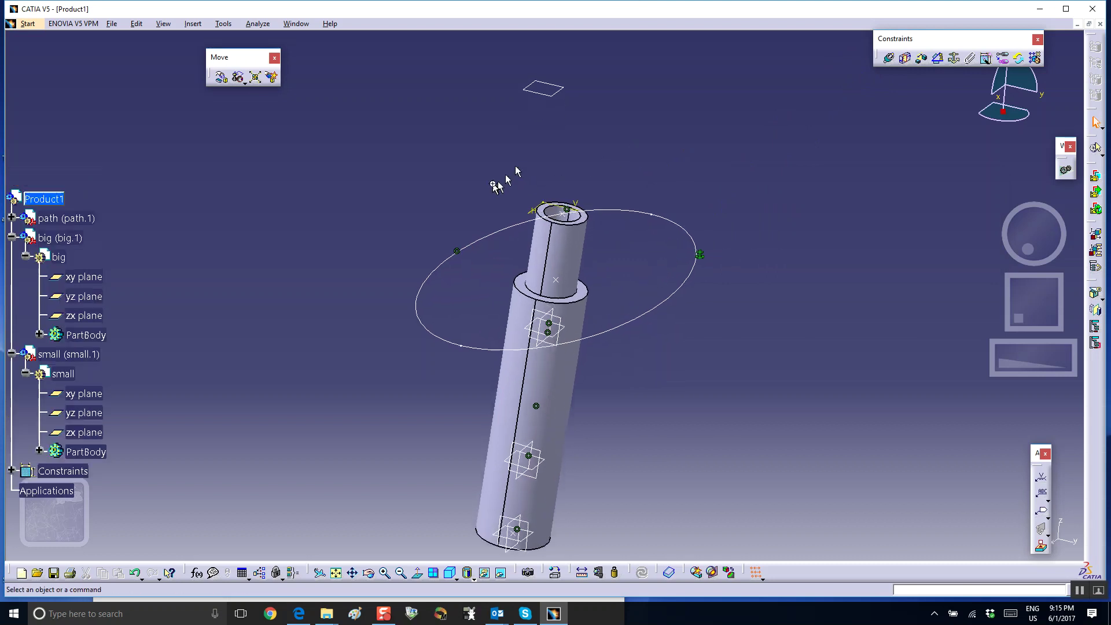
Step: Try to move the small tube along its own axis with respect to constraints
click(221, 77)
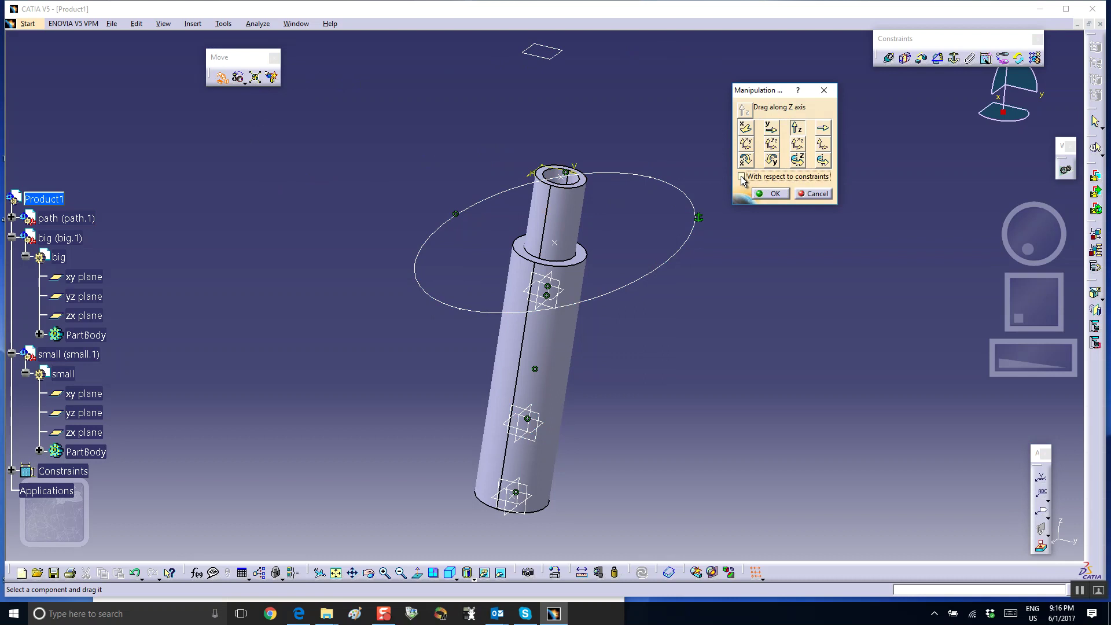
click(822, 127)
click(582, 181)
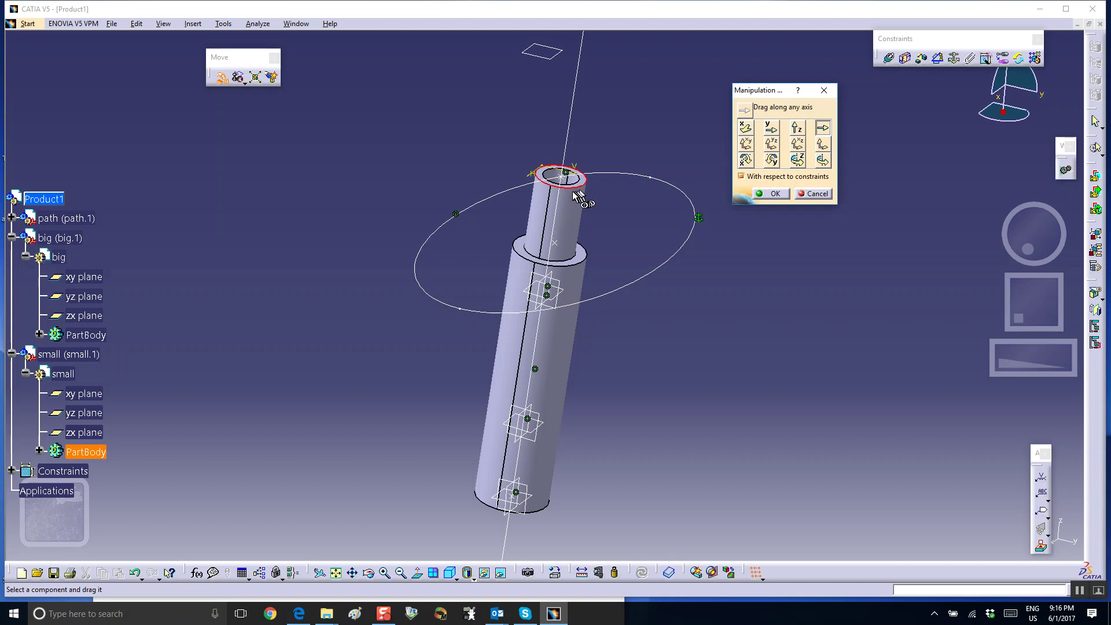
drag(543, 195, 526, 199)
drag(592, 185, 573, 207)
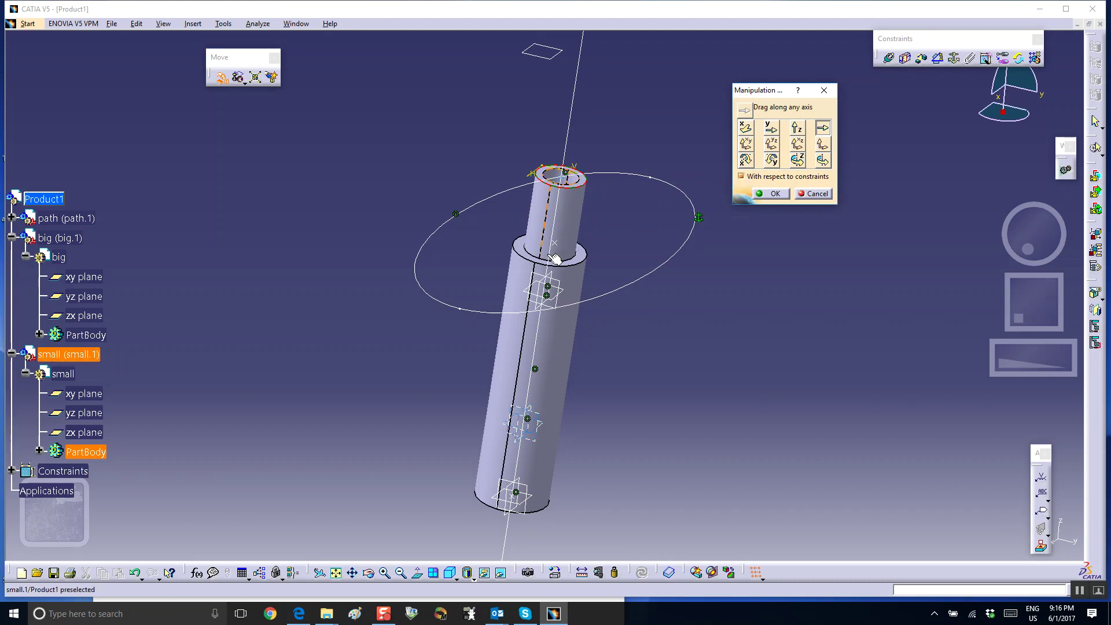
click(773, 194)
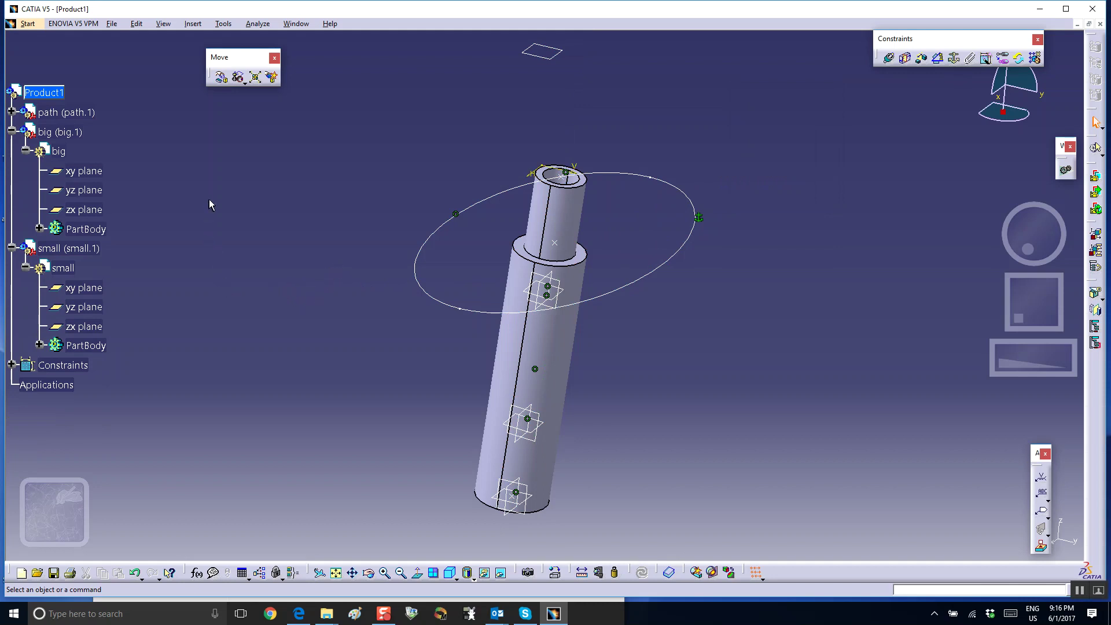
Step: Switch the assembly to the DMU Kinematics workbench
click(27, 24)
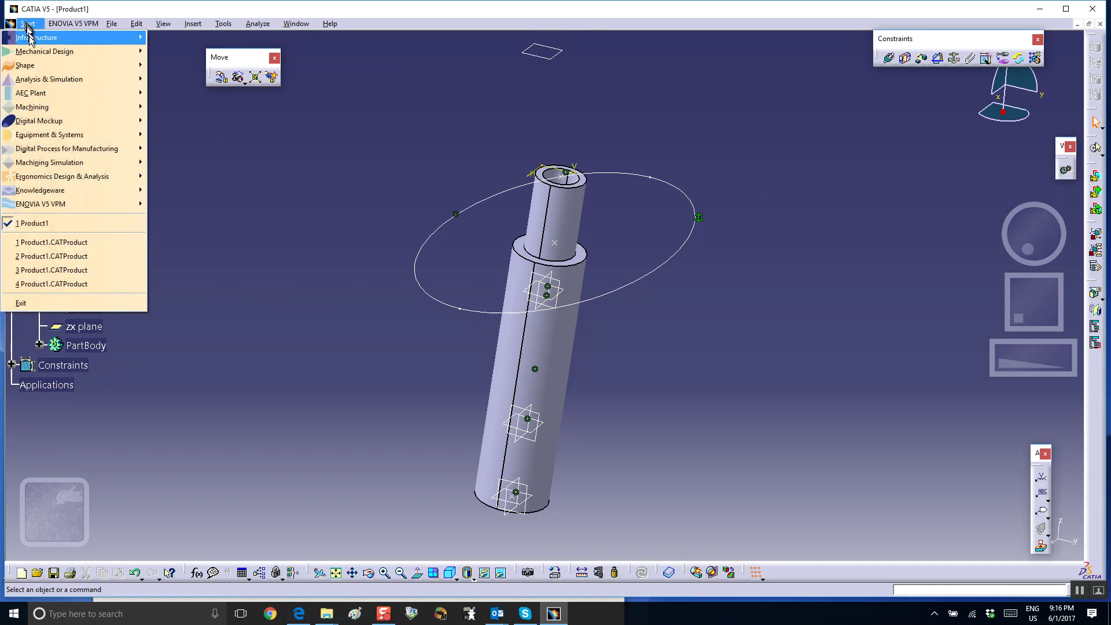
mouse_move(39, 121)
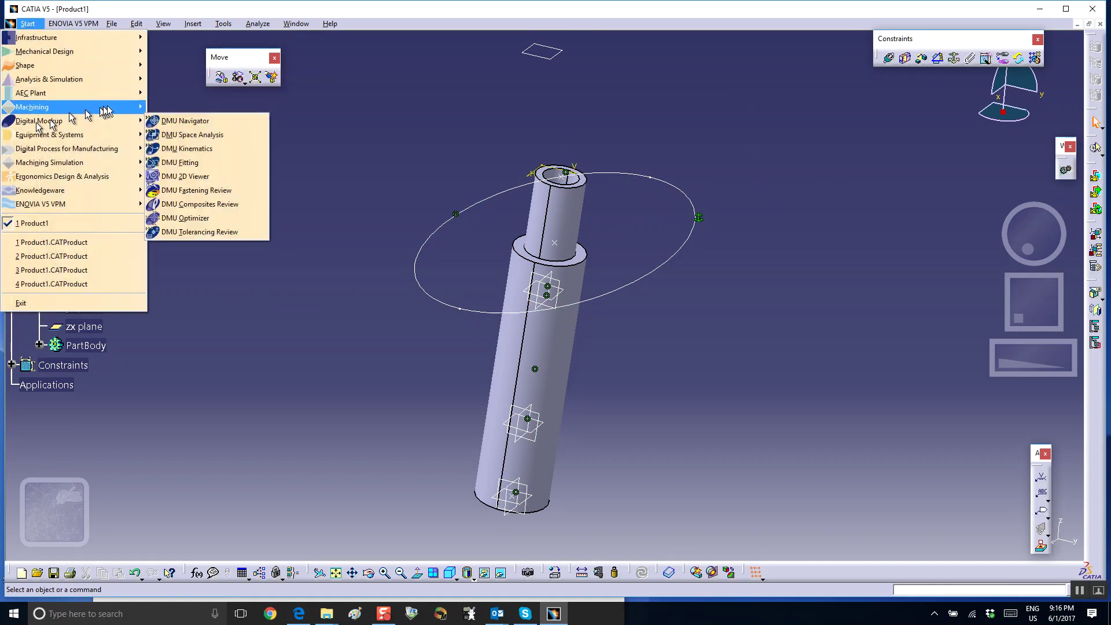
click(171, 149)
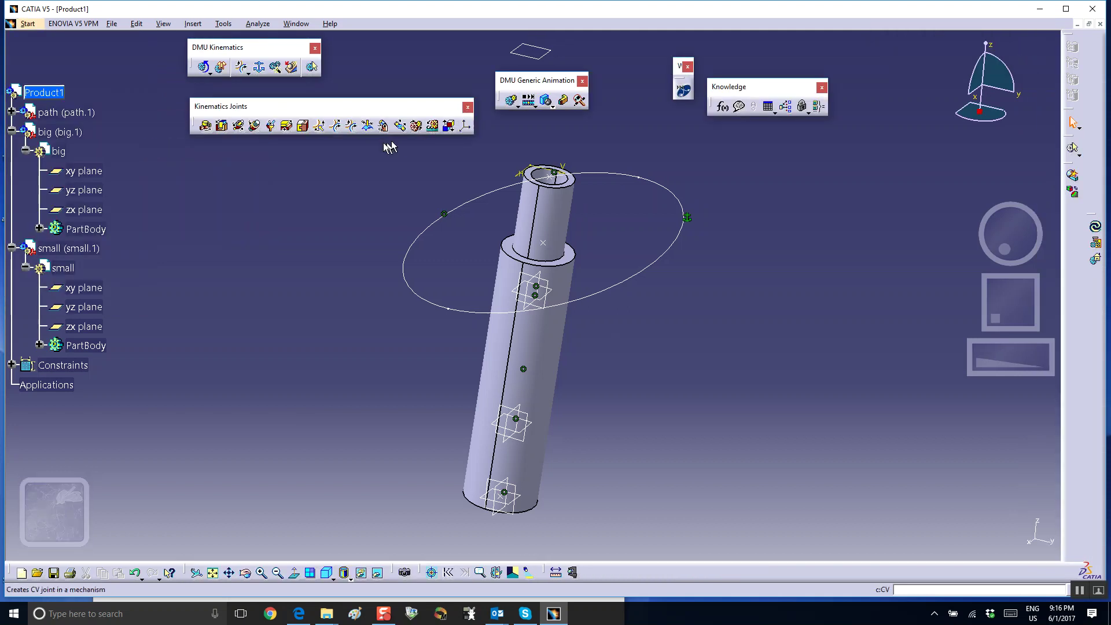
Step: Convert the assembly constraints into joints automatically in a new mechanism named Mechanism.1
click(275, 67)
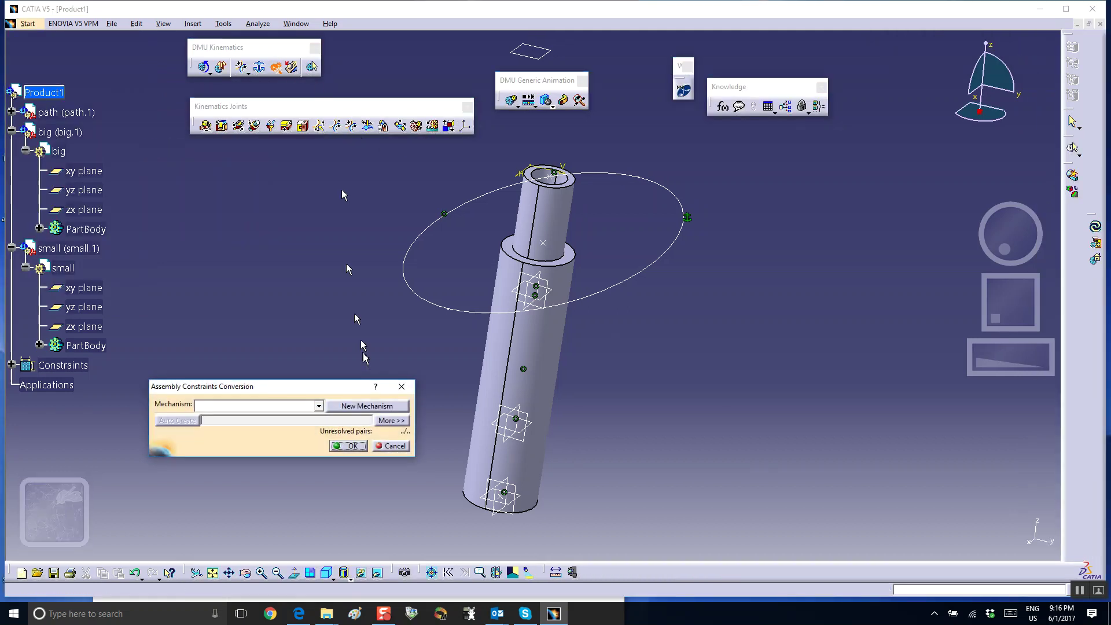
click(366, 405)
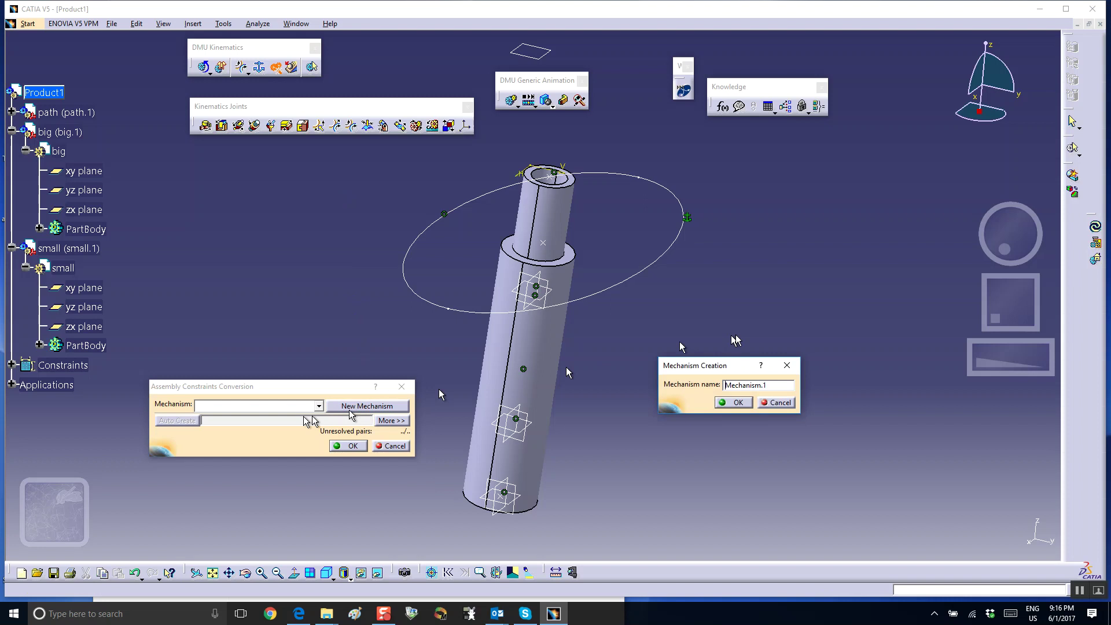
click(733, 399)
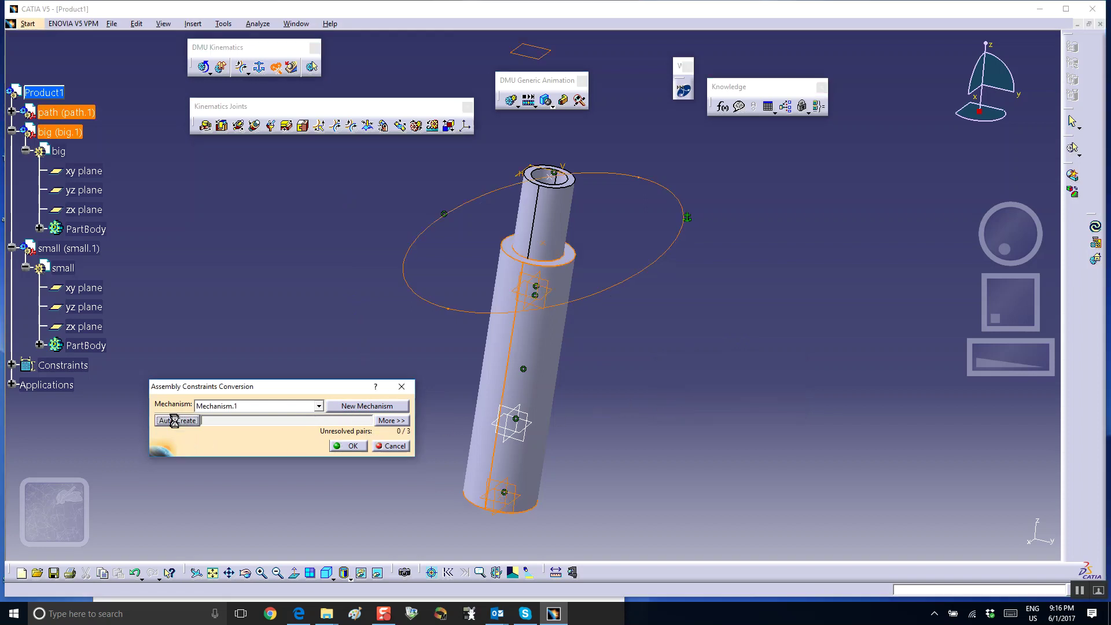
click(341, 450)
Step: Delete the Spherical.3 joint between the small tube and the path from Mechanism.1 without deleting its children
scroll(347, 332, down, 3)
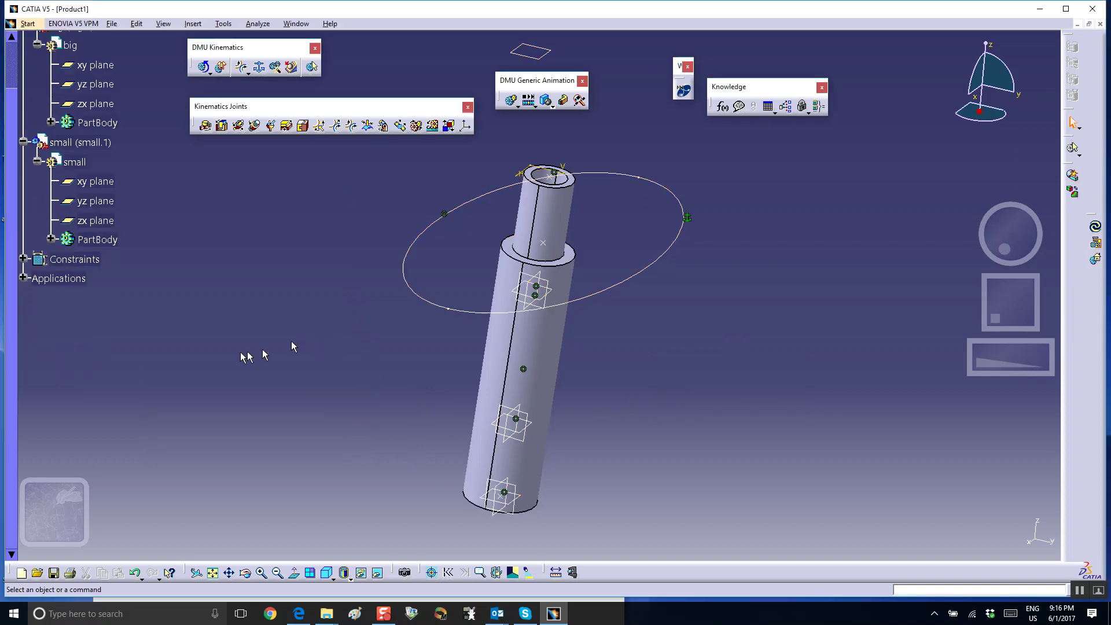
click(23, 225)
click(37, 244)
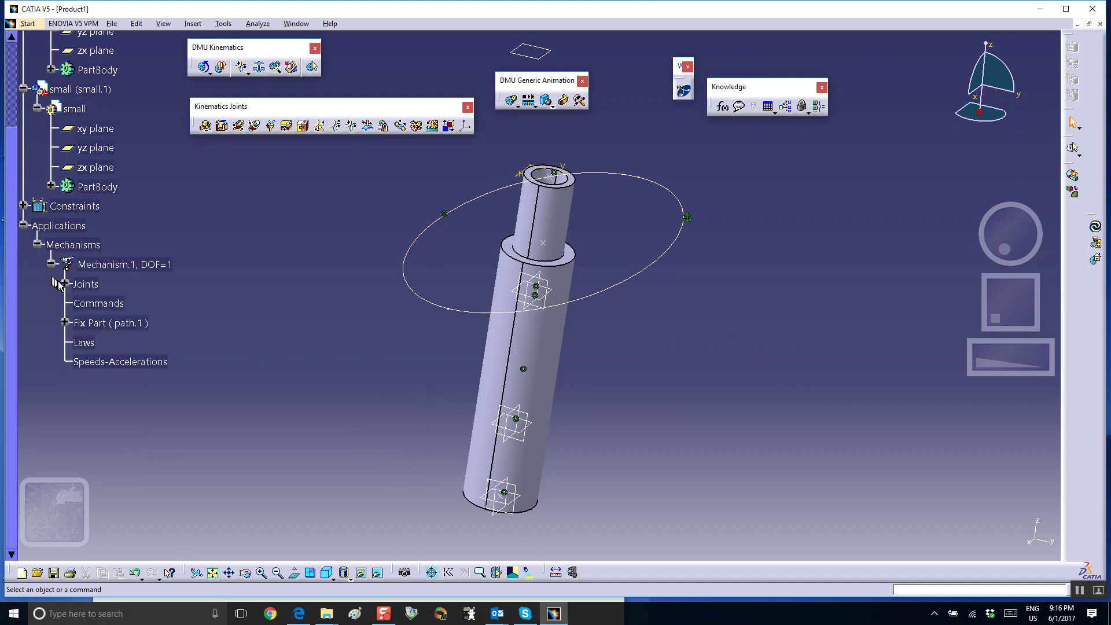
click(65, 284)
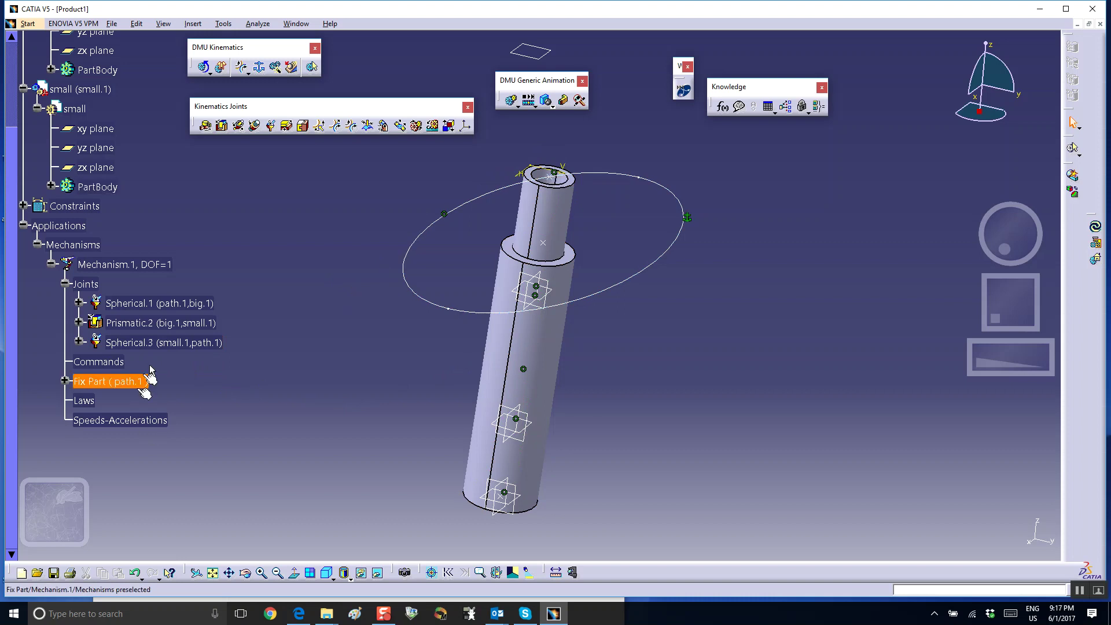
right_click(189, 346)
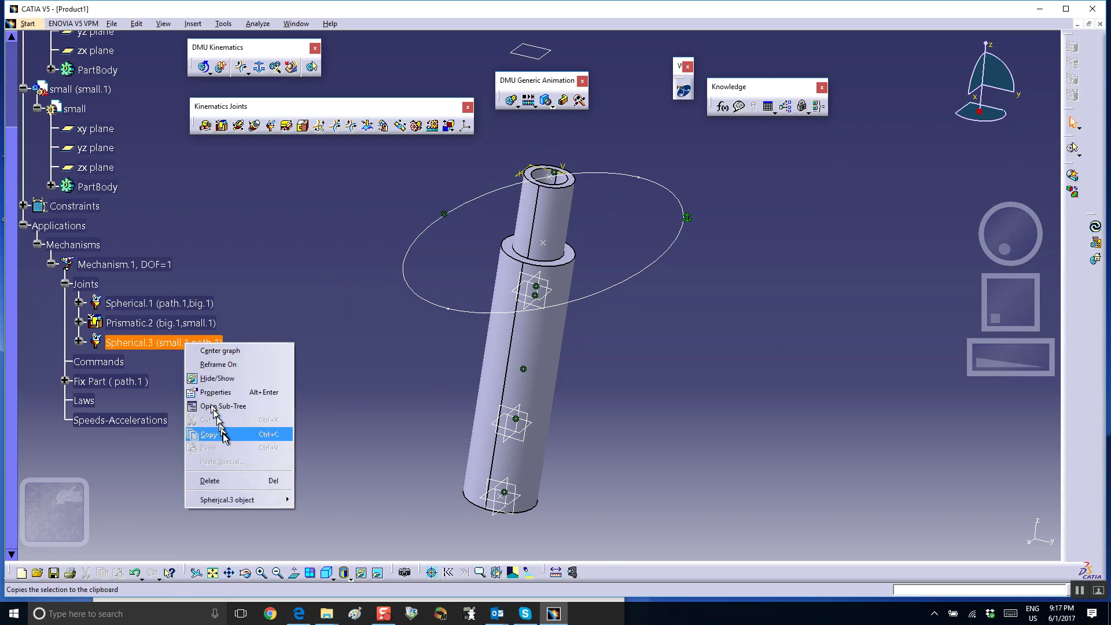
click(217, 481)
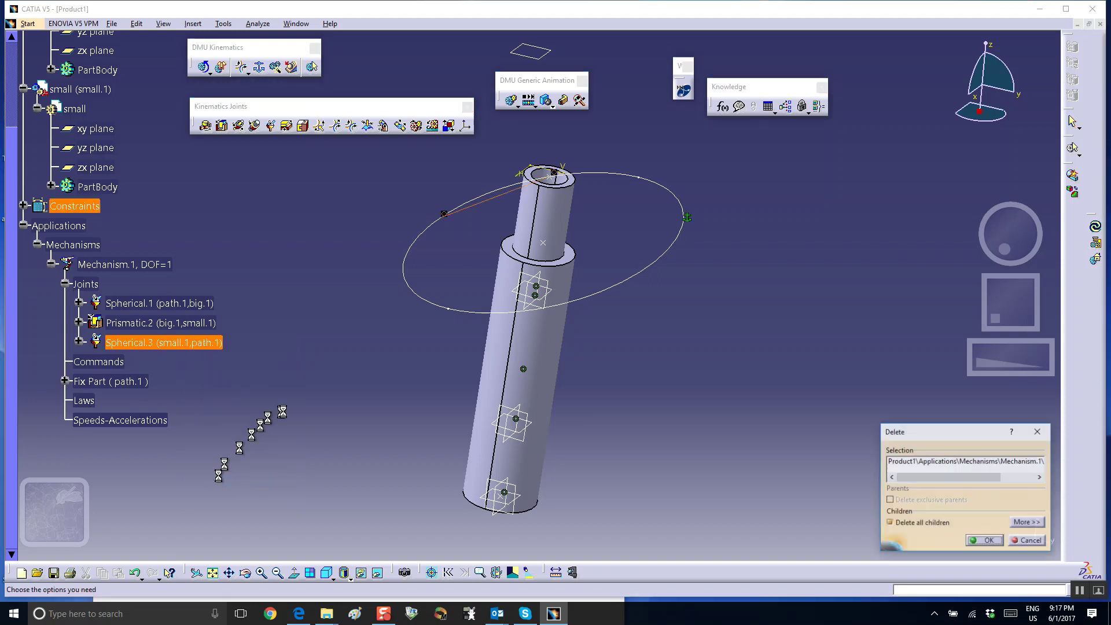
click(889, 523)
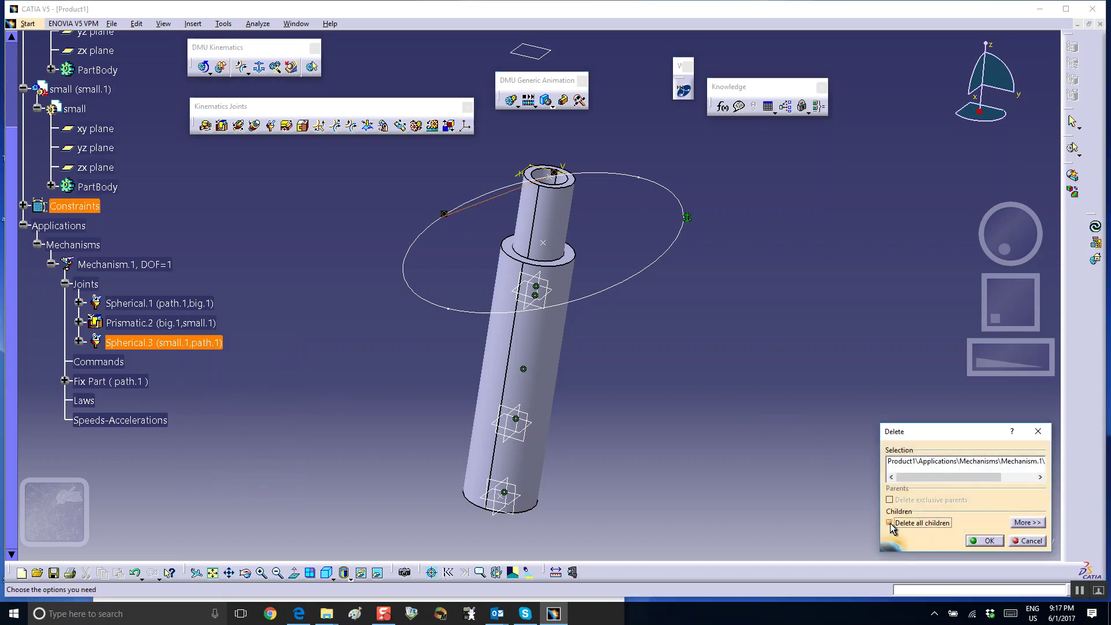
click(983, 541)
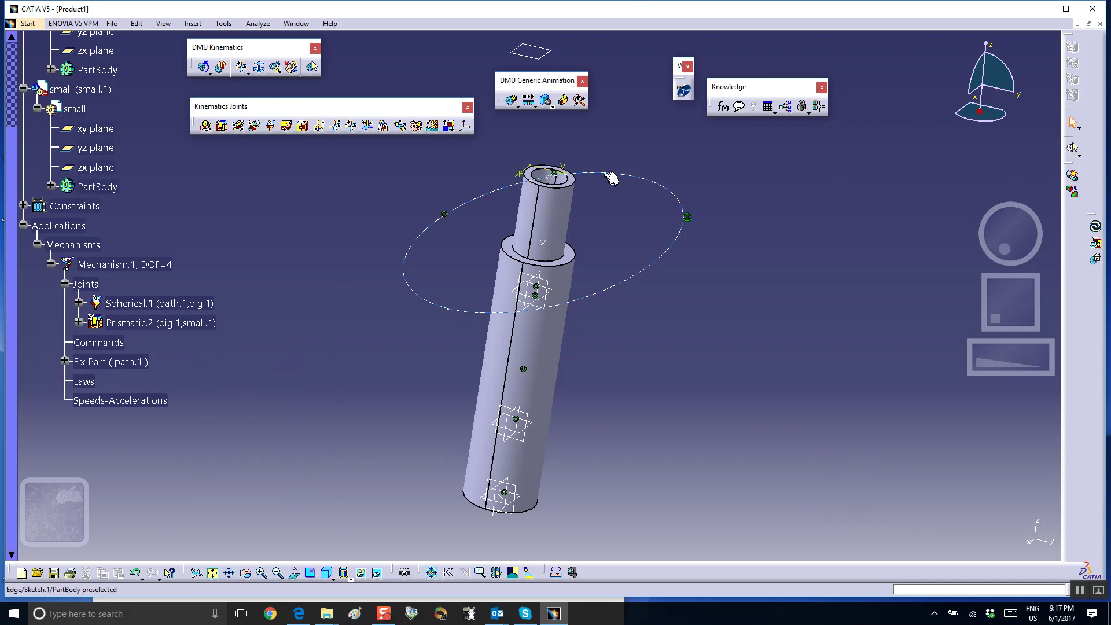
Step: Create a Point Curve joint in Mechanism.1 between the path's closed curve and the point at the small tube's upper end
click(320, 126)
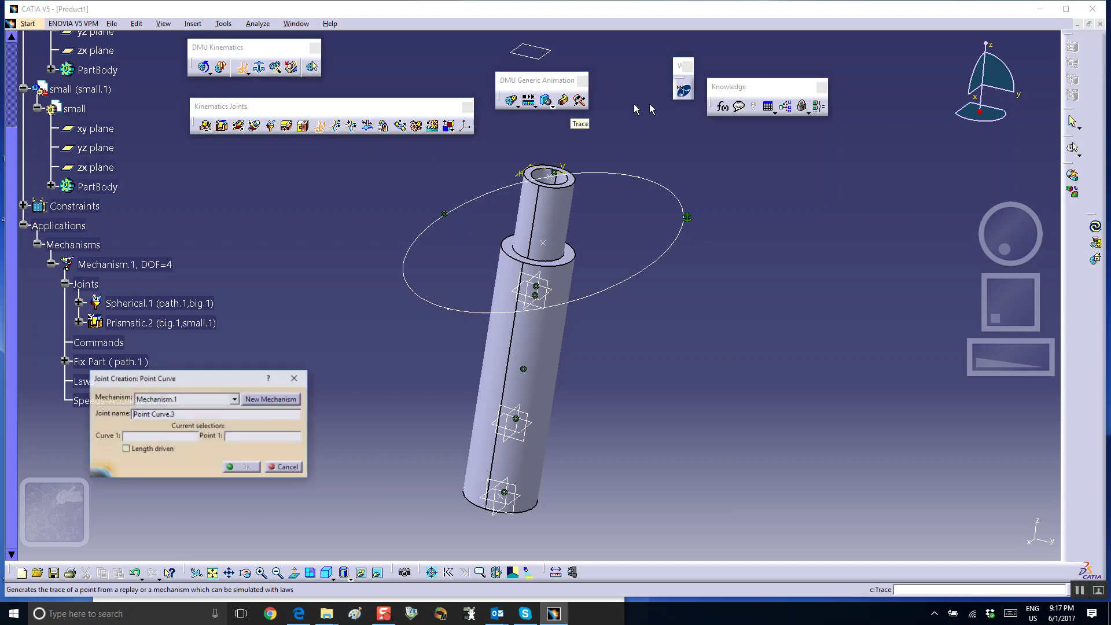
click(624, 176)
click(556, 177)
click(242, 466)
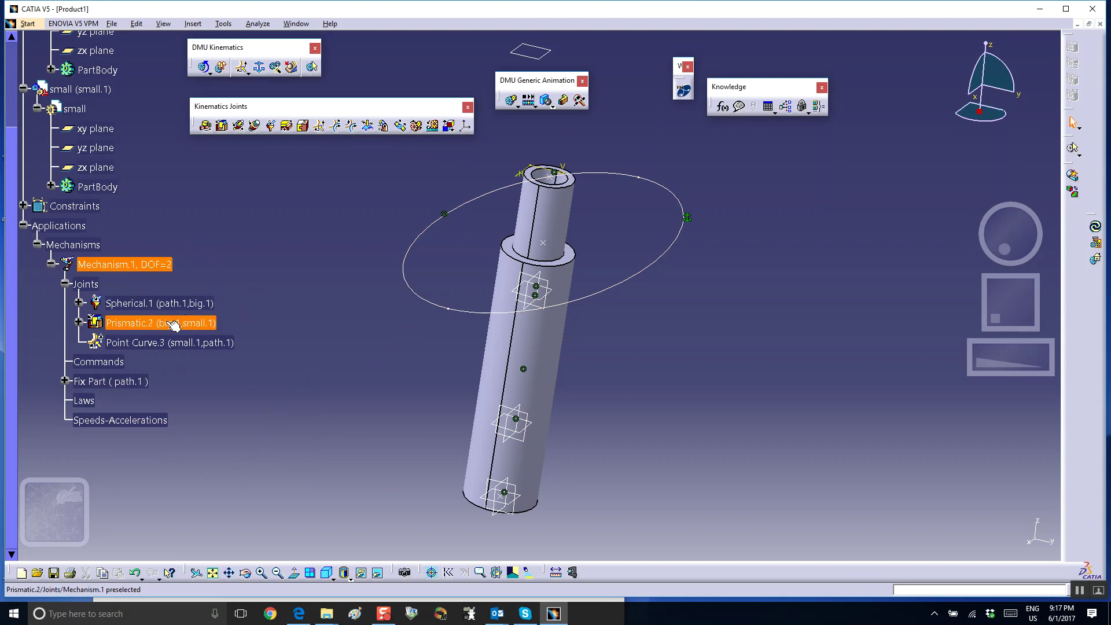
Step: Make the Point Curve.3 joint length driven
double_click(171, 343)
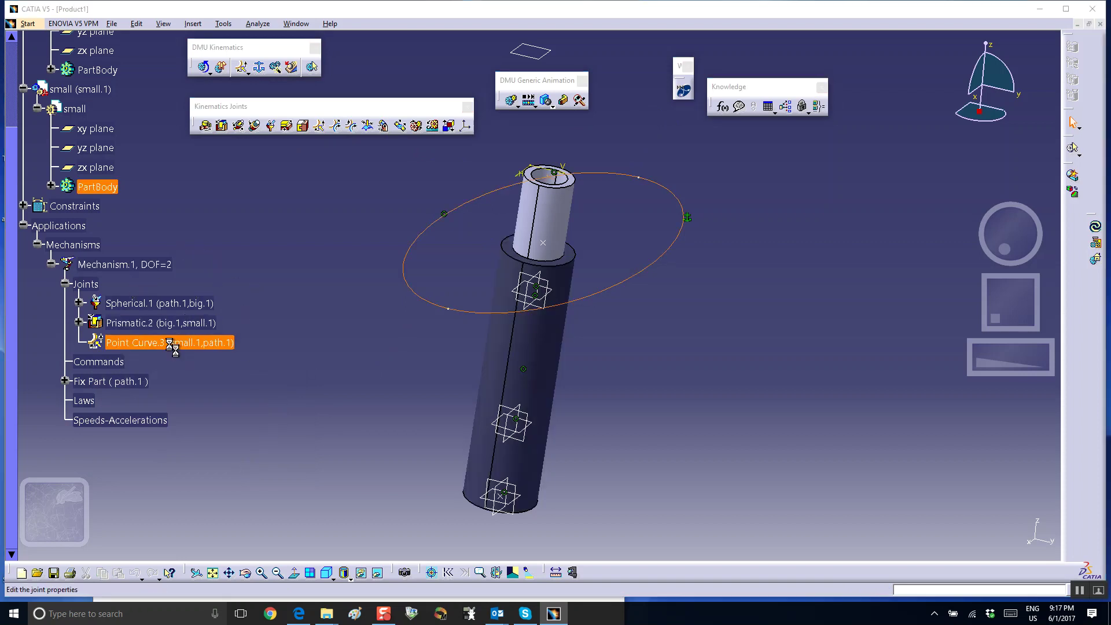
click(359, 236)
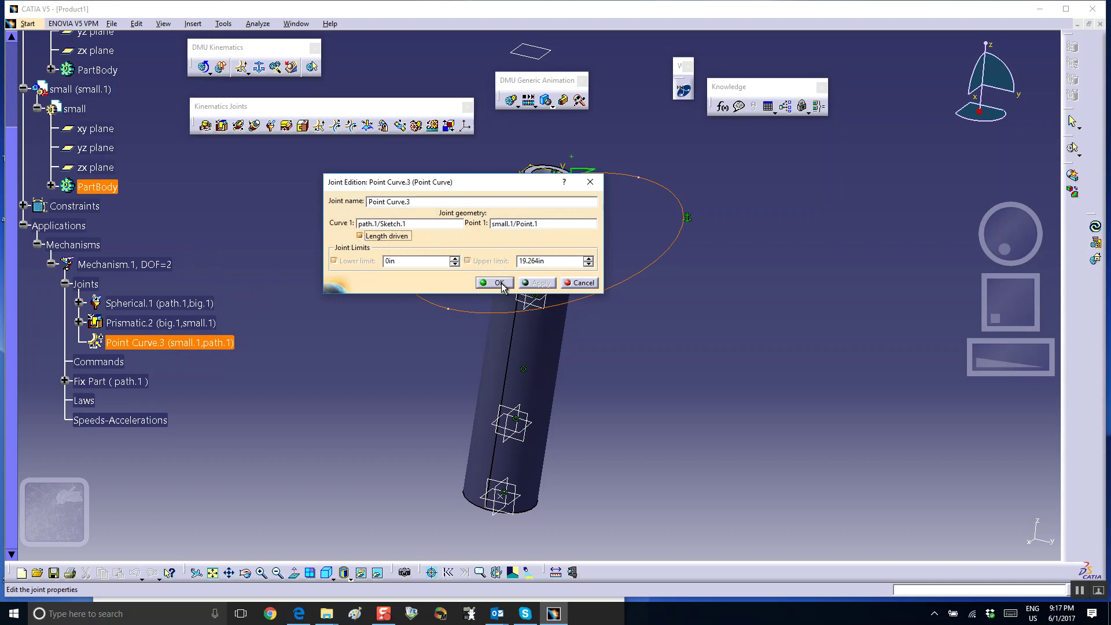
click(499, 283)
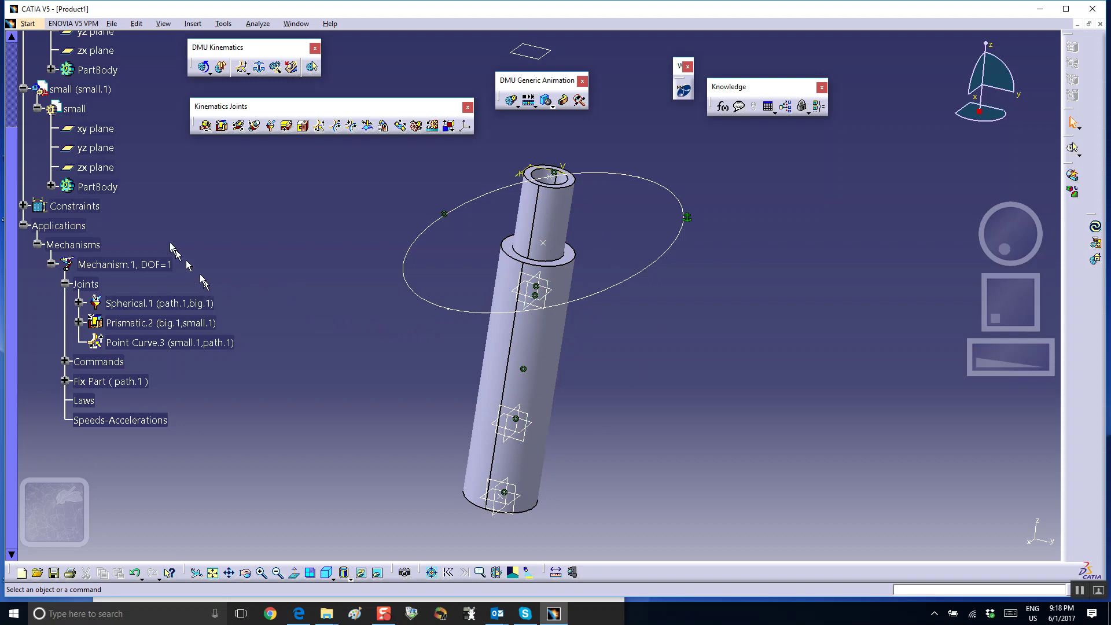
Step: Switch the assembly to the Assembly Design workbench
scroll(68, 110, up, 3)
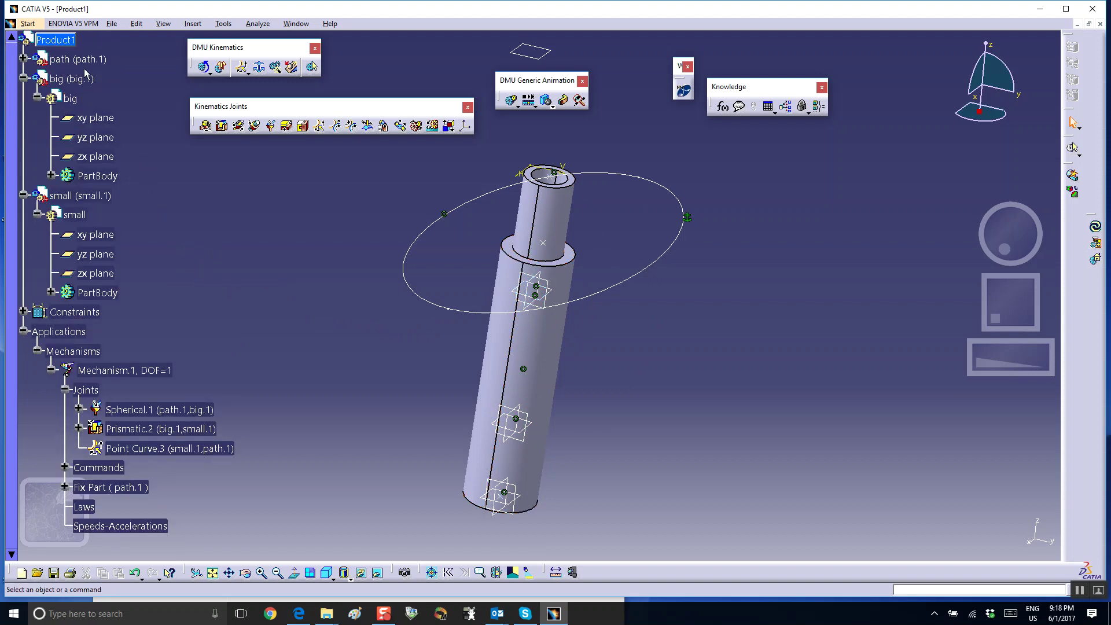
click(26, 26)
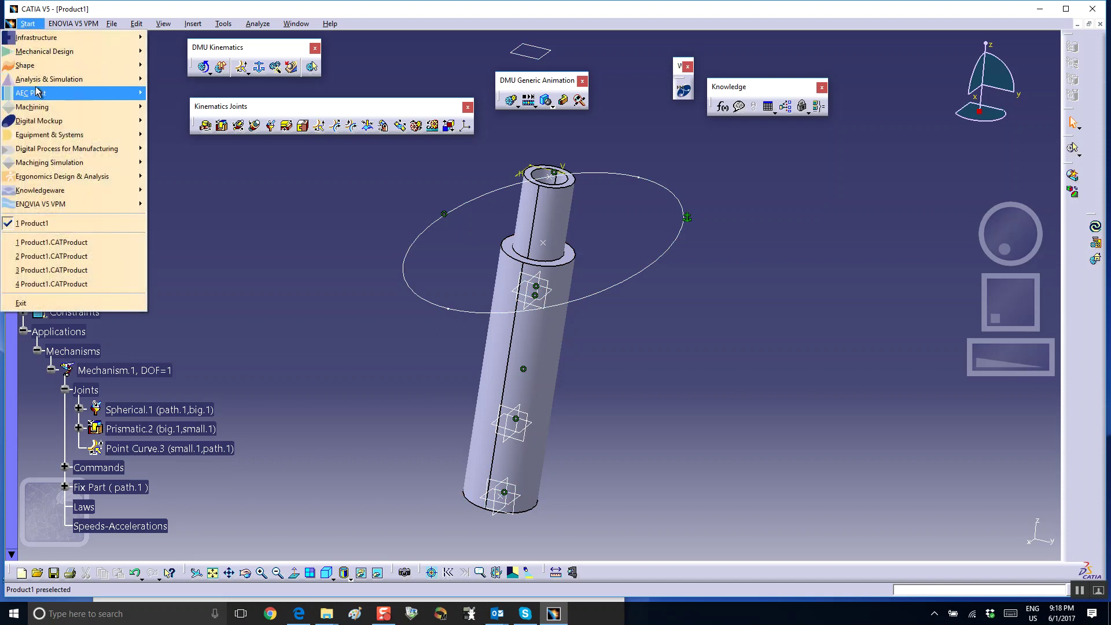
mouse_move(48, 60)
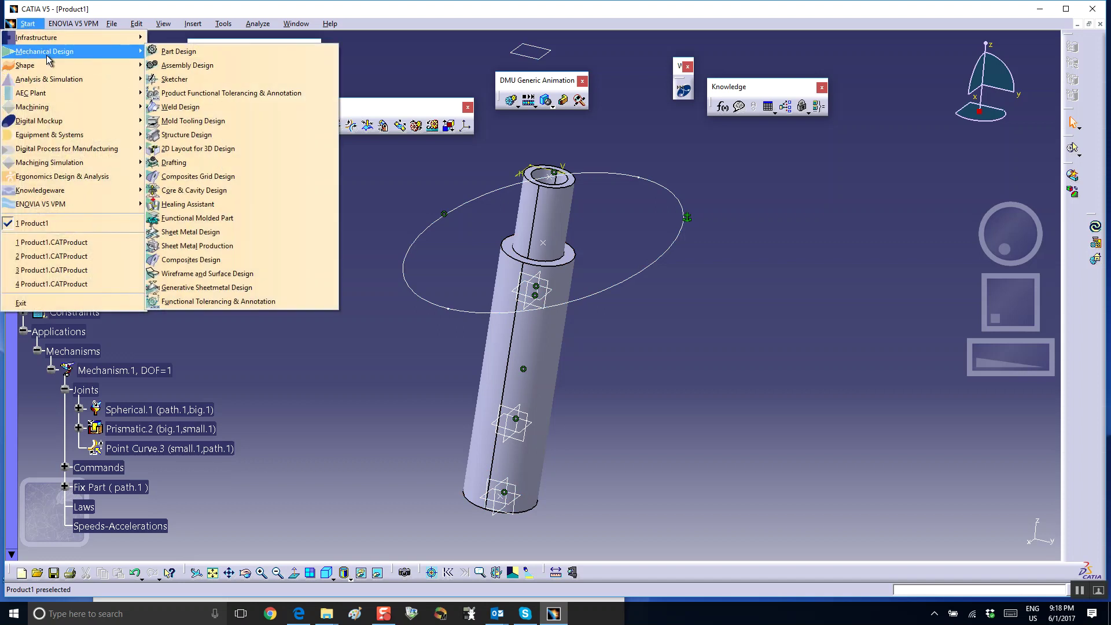
click(185, 65)
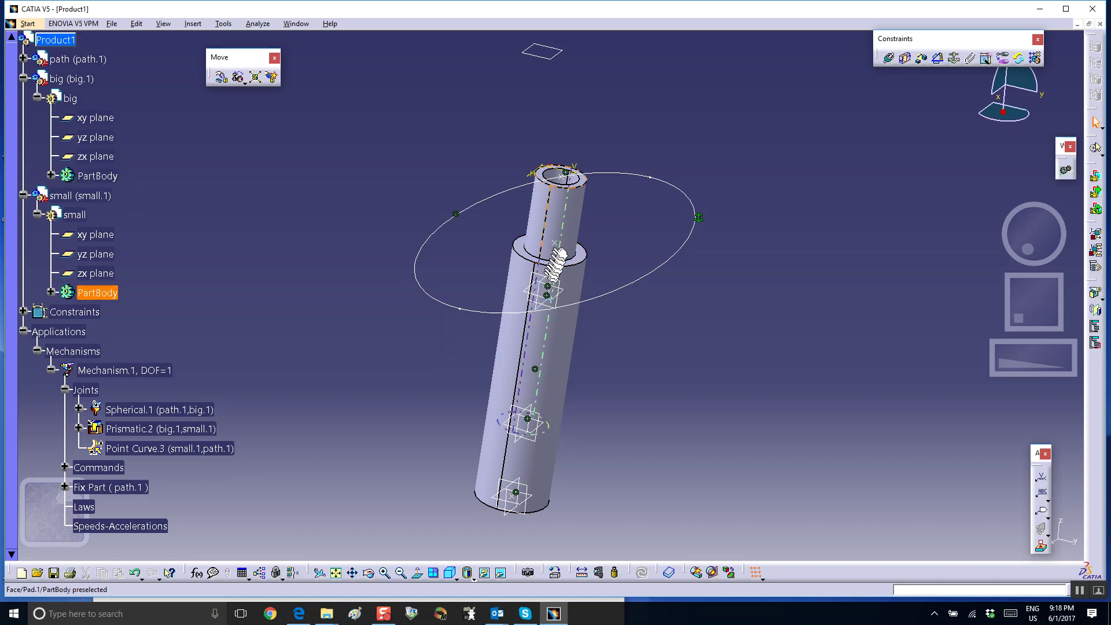
Step: Add a coincidence constraint between the big tube's yz plane and the path part's point inside the closed curve
middle_drag(595, 261, 632, 292)
middle_drag(719, 198, 548, 152)
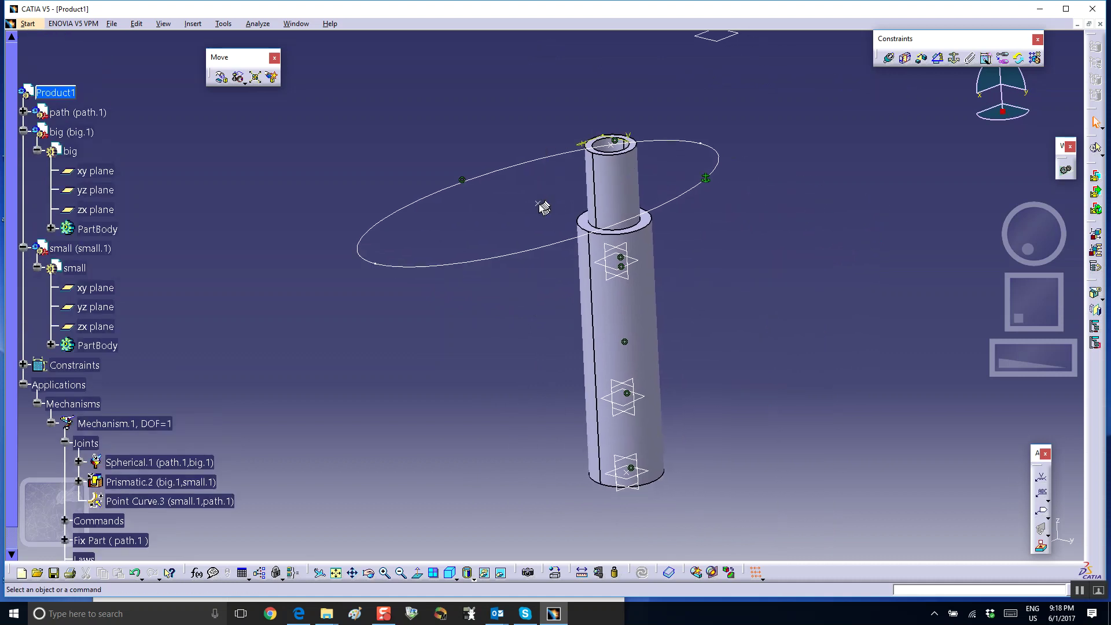
click(890, 59)
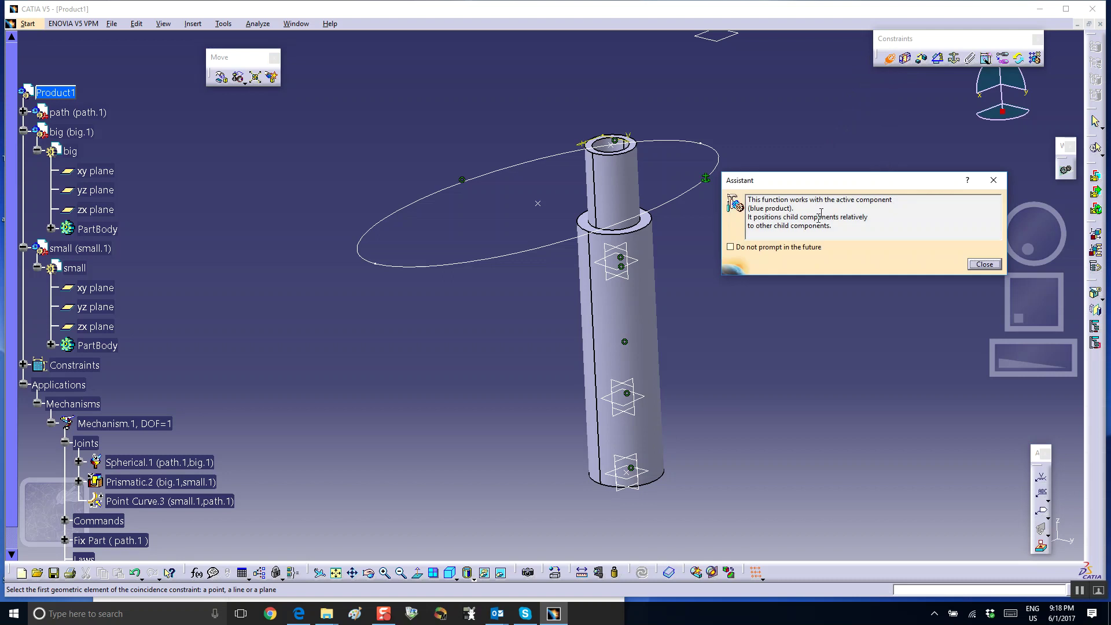
click(627, 279)
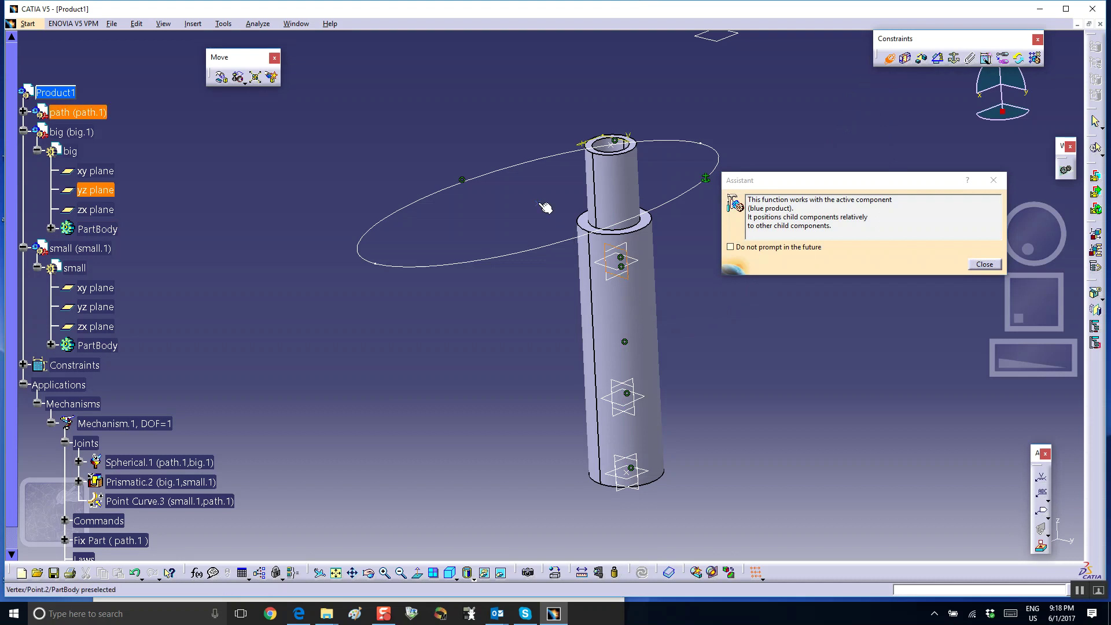
click(541, 201)
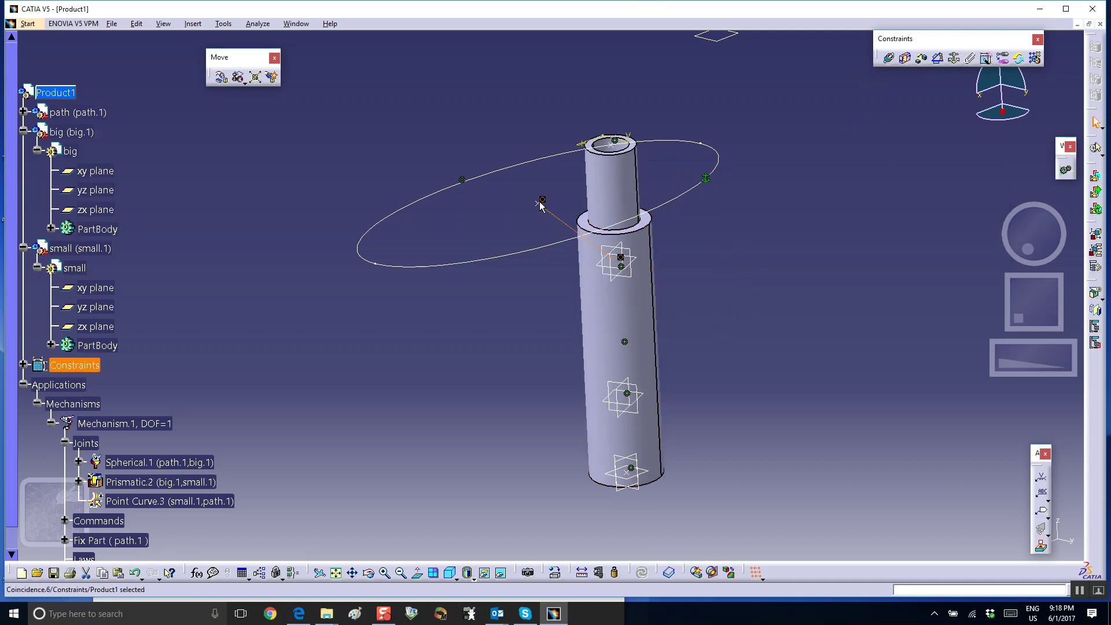
scroll(237, 304, down, 4)
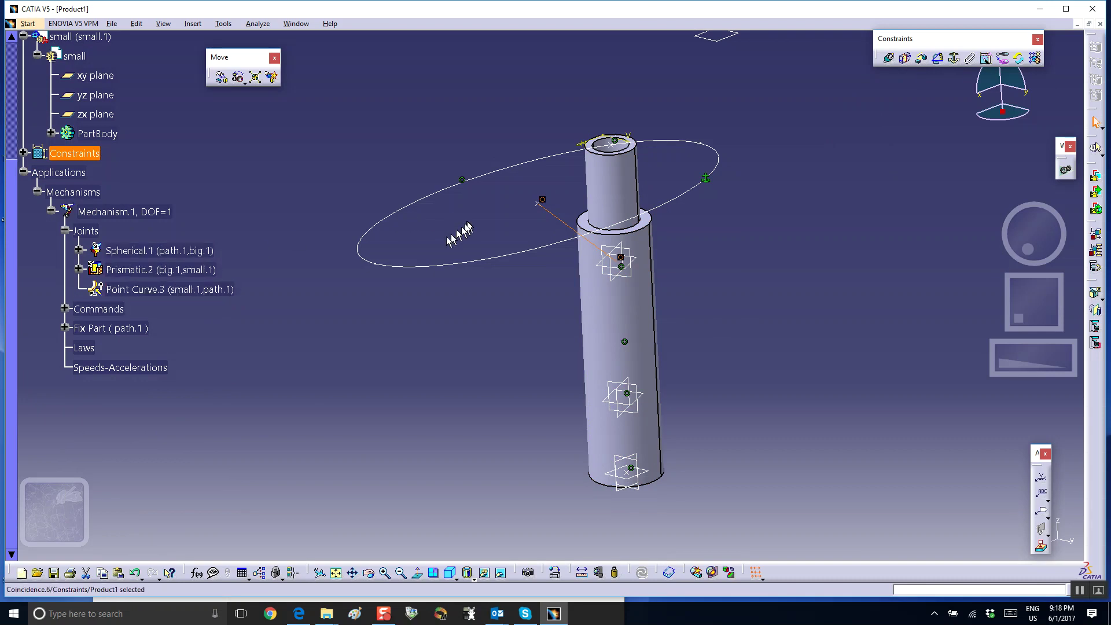
click(382, 275)
Step: Return to the DMU Kinematics workbench and review the Point Curve.3 joint's settings
click(29, 24)
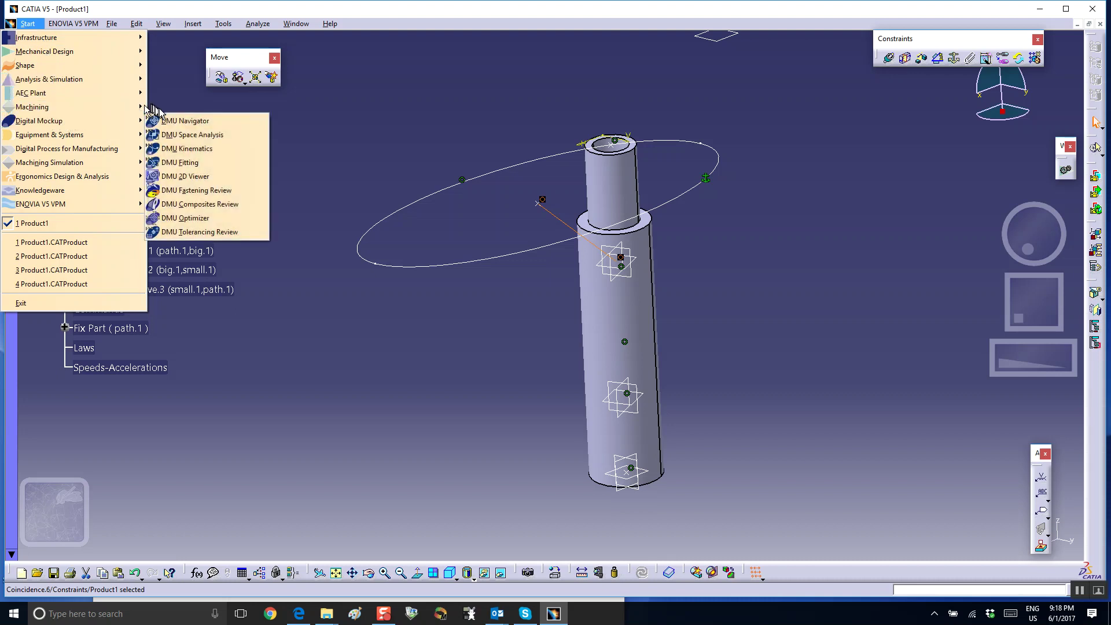
mouse_move(119, 123)
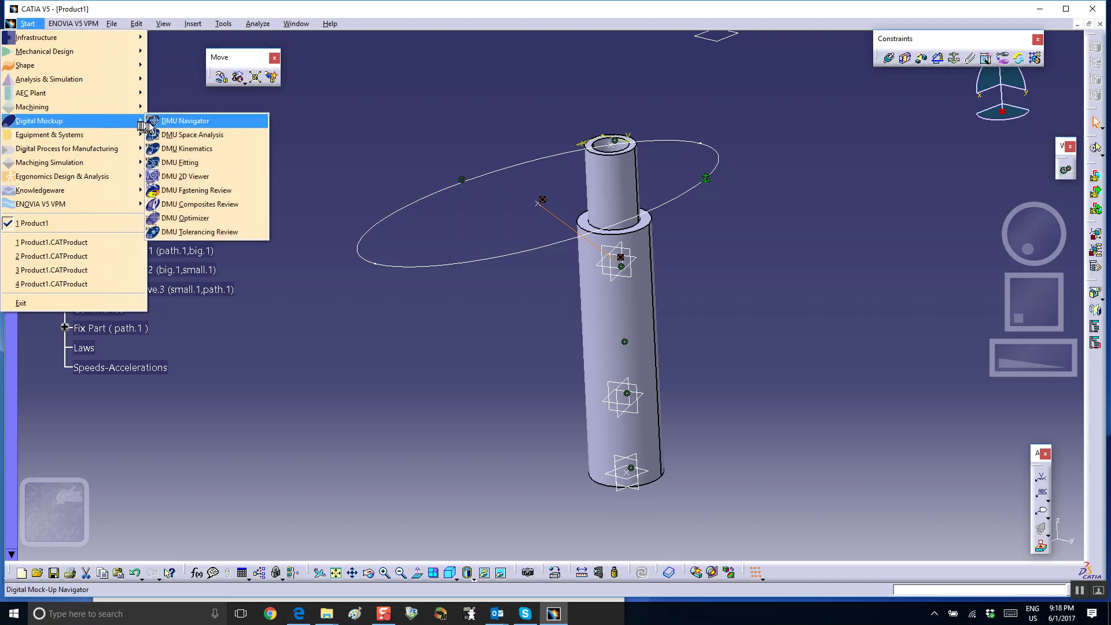
click(169, 150)
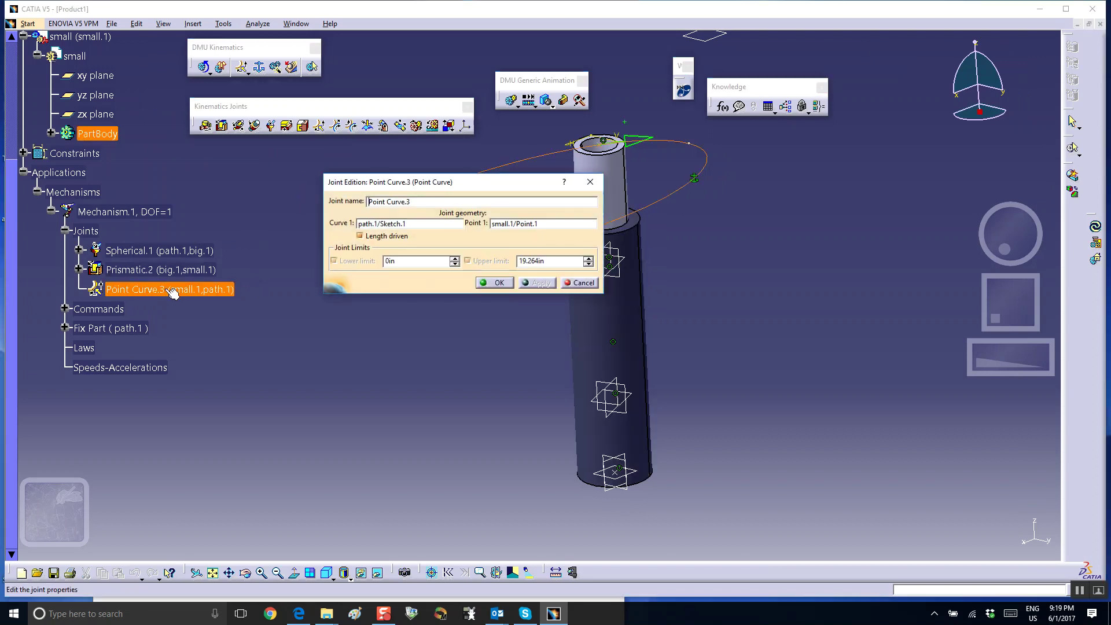
click(496, 283)
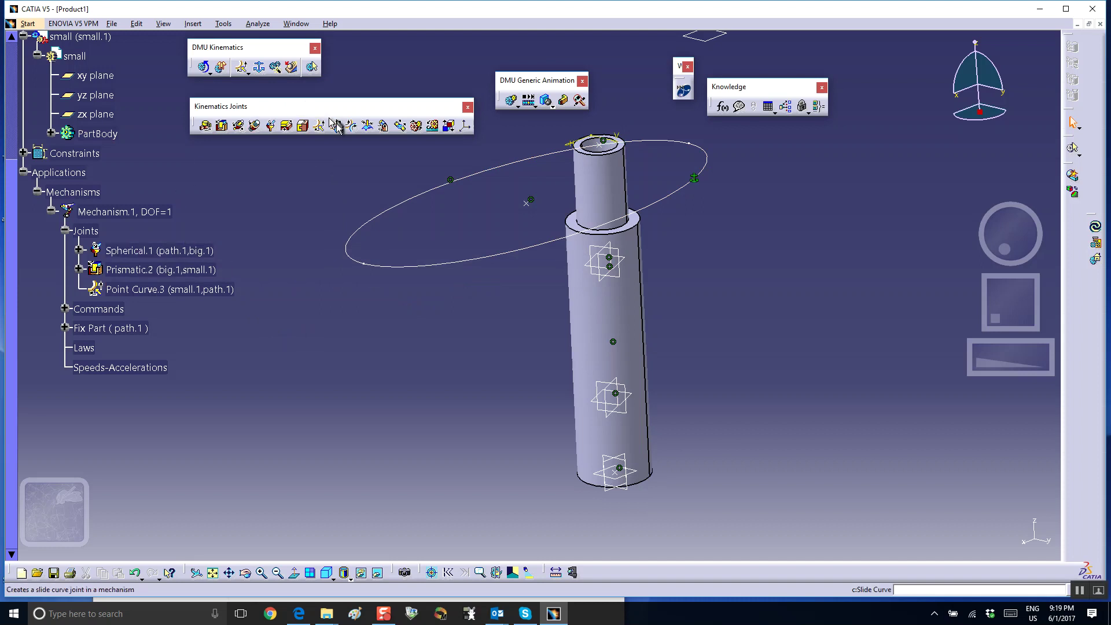
Step: Create a Point Surface joint in Mechanism.1 between the big part's yz plane and the path's Point.2
click(368, 125)
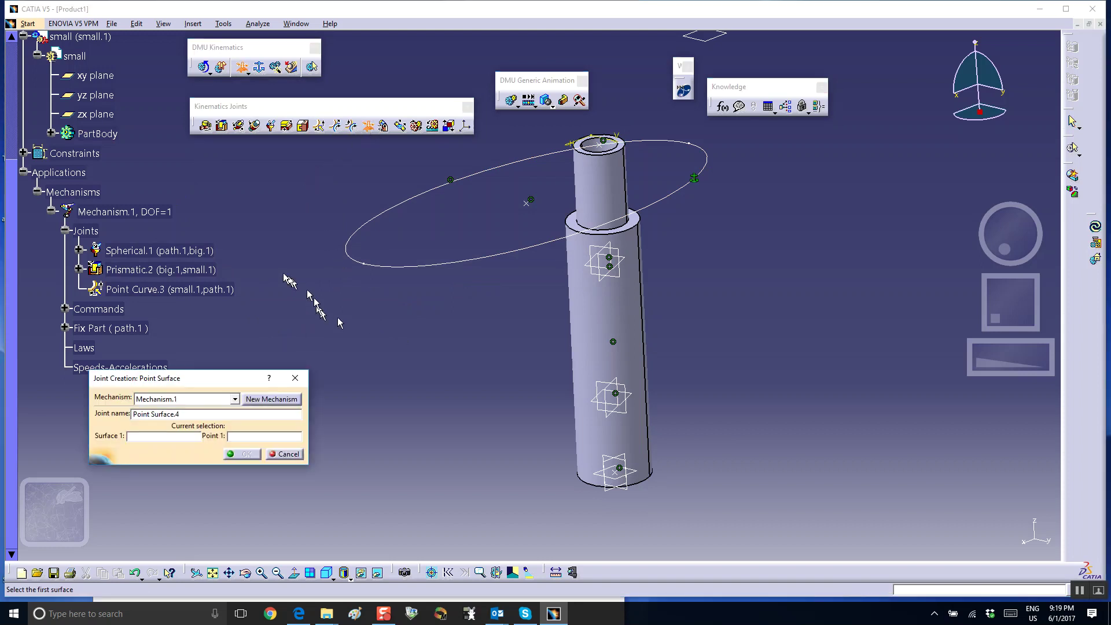
scroll(134, 103, up, 4)
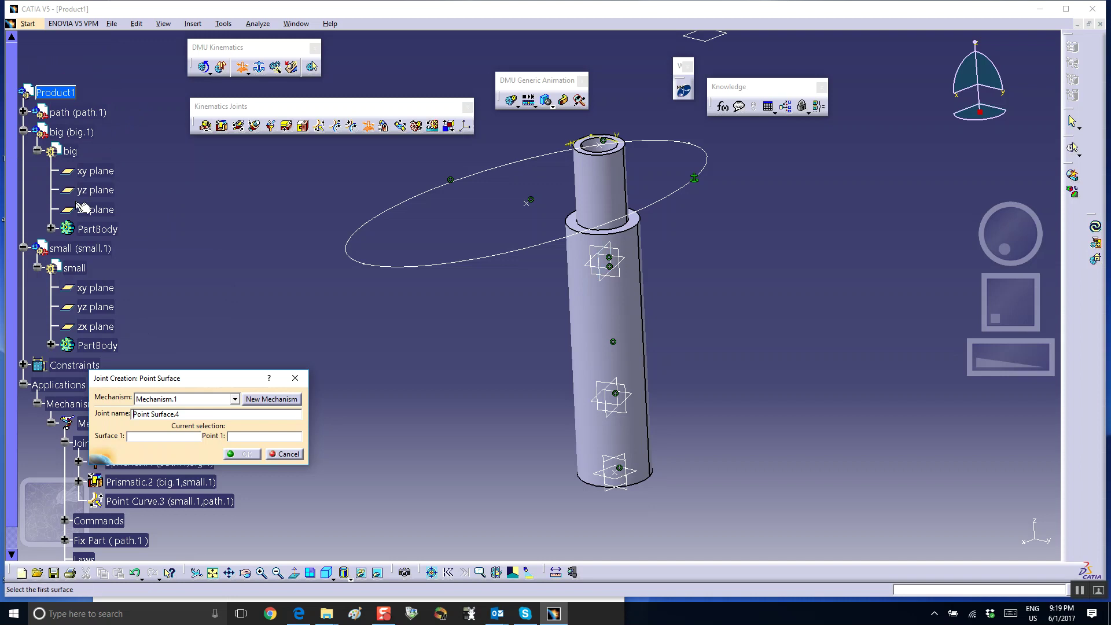
click(97, 190)
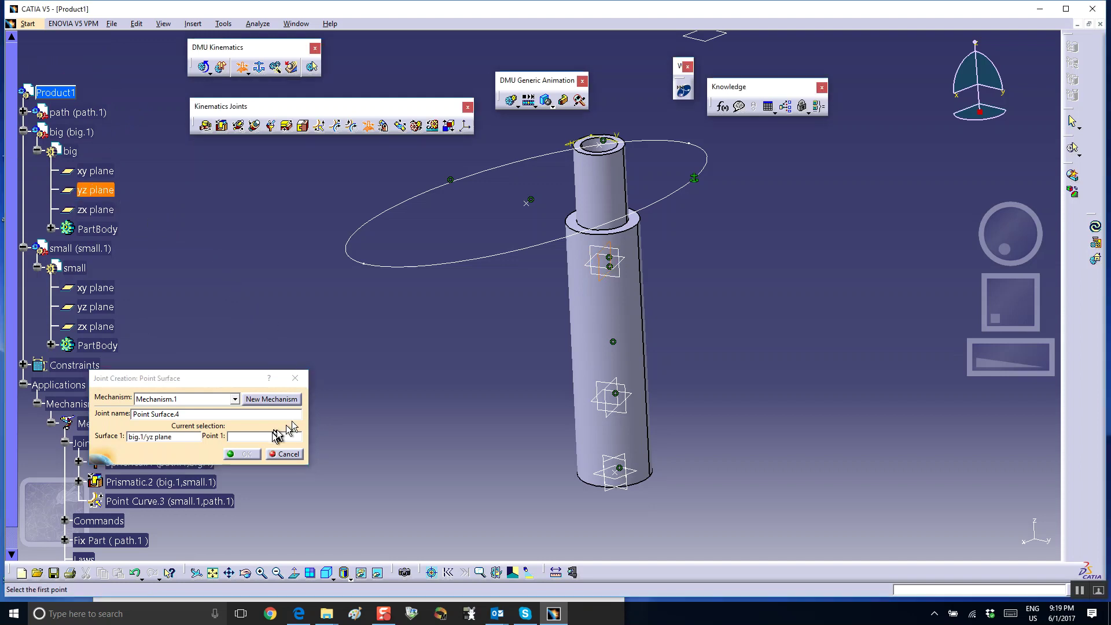
click(533, 210)
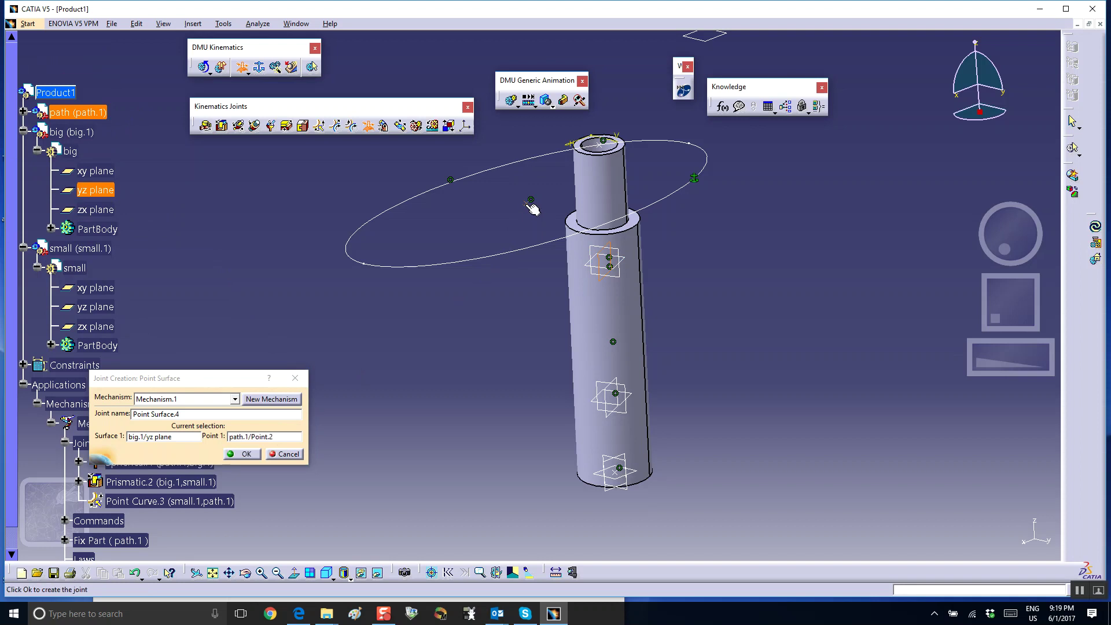
click(244, 453)
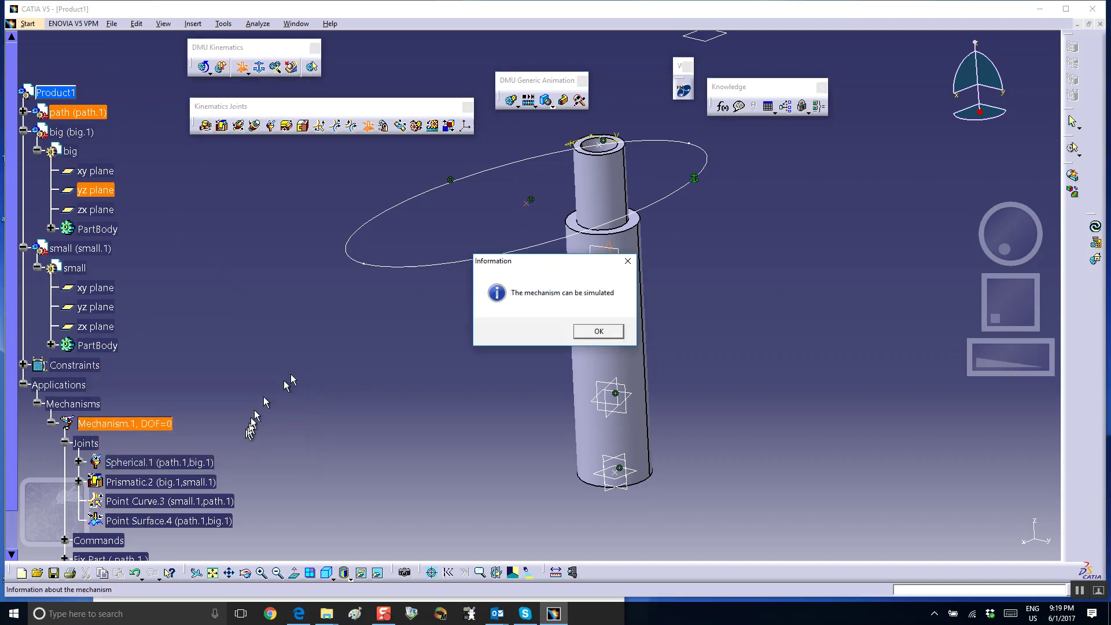
click(599, 331)
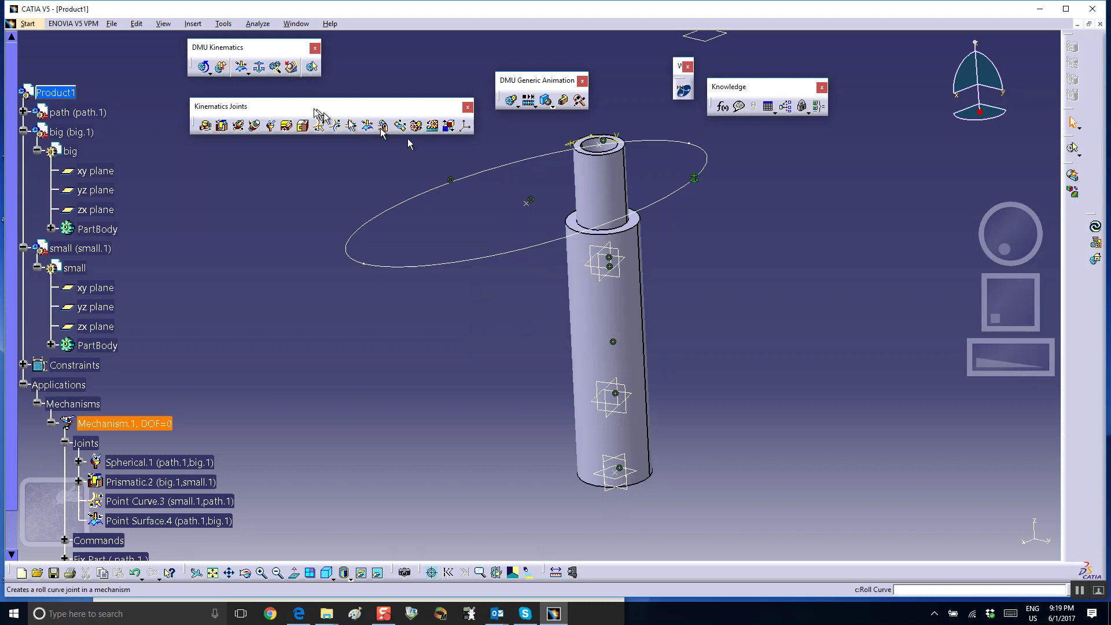
Step: Run the command-driven kinematics simulation of Mechanism.1 and set Command.1 to its starting value of 0
click(205, 69)
mouse_move(398, 91)
mouse_down()
mouse_move(444, 102)
mouse_move(386, 102)
mouse_up()
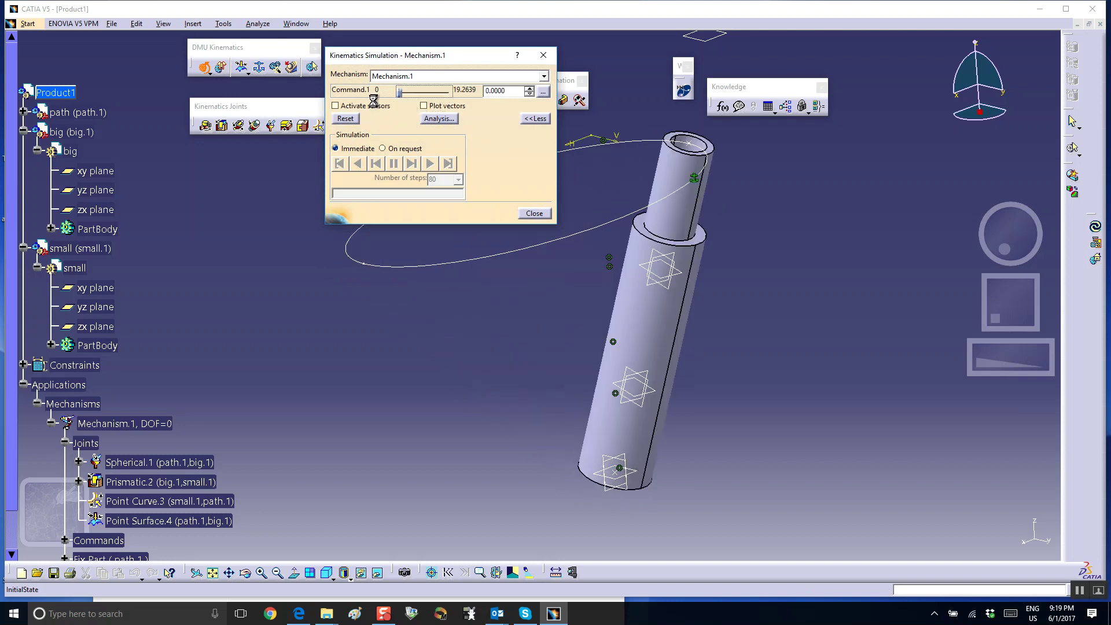
click(534, 214)
Step: Create a simulation of Mechanism.1 and insert a recorded position with Command.1 at its maximum value of 19.2639
click(510, 100)
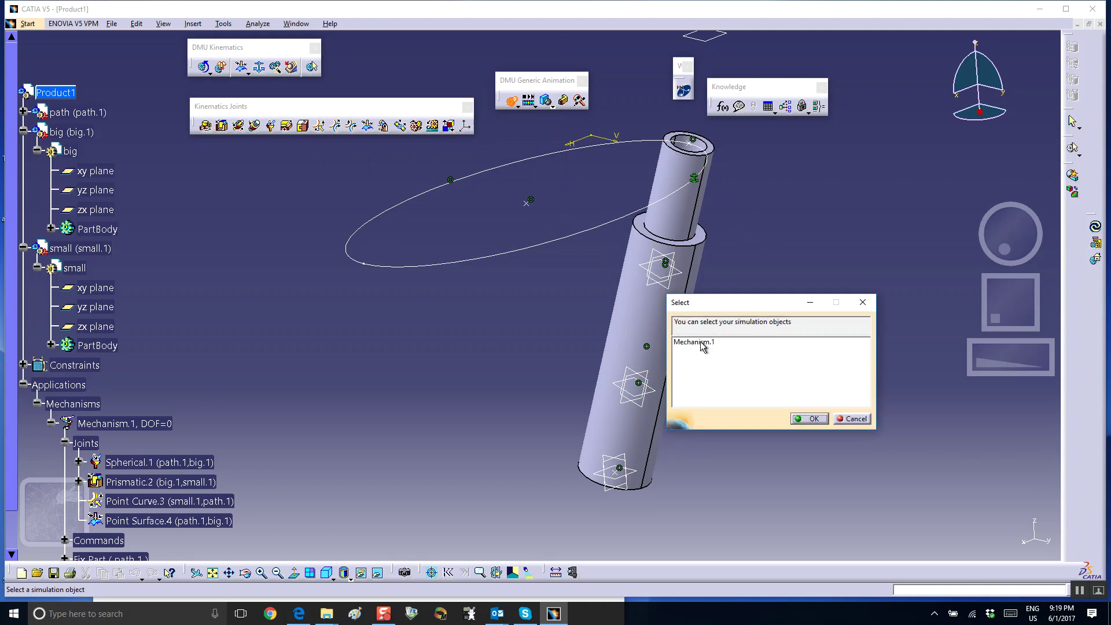
click(704, 342)
click(809, 418)
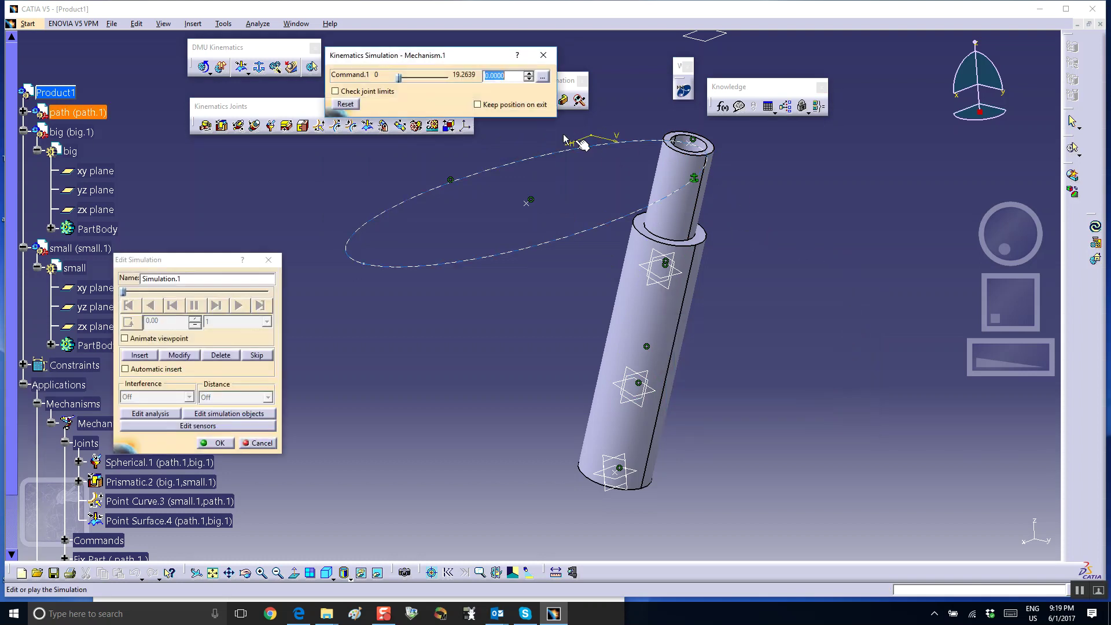
drag(399, 76, 454, 77)
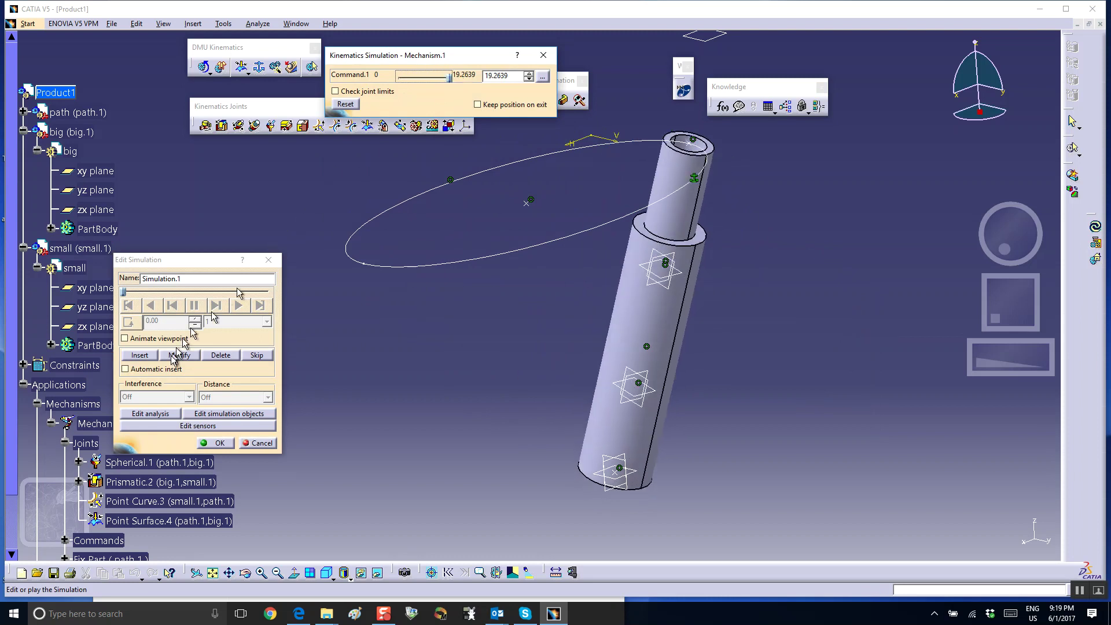
click(140, 355)
Step: Rewind Simulation.1 to its start, set the interpolation step to 0.01 and play it
click(129, 305)
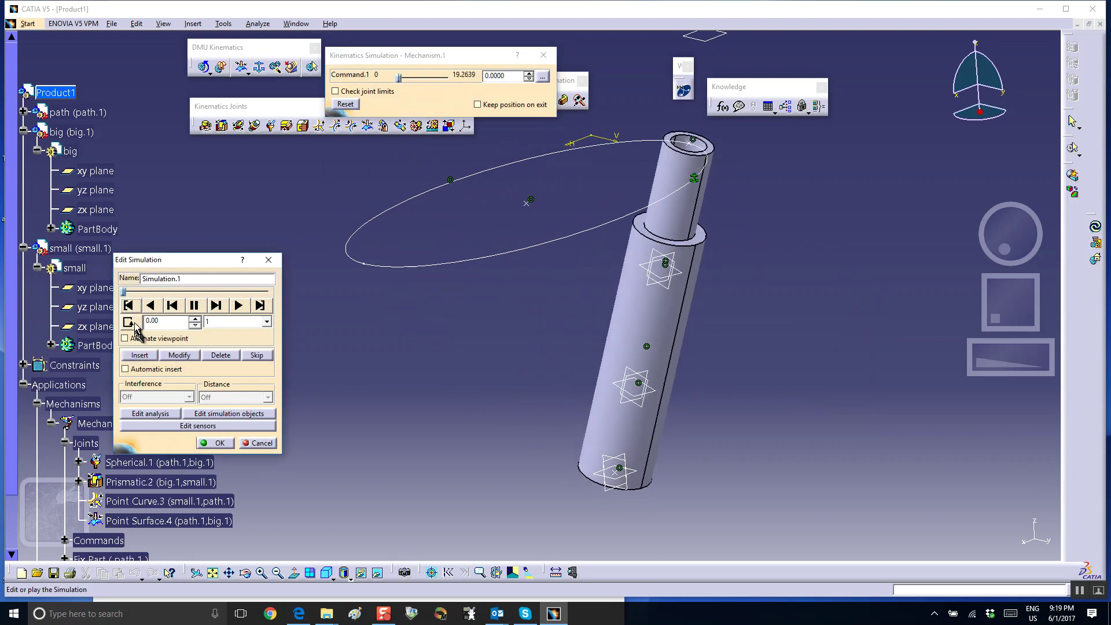
click(267, 321)
click(230, 376)
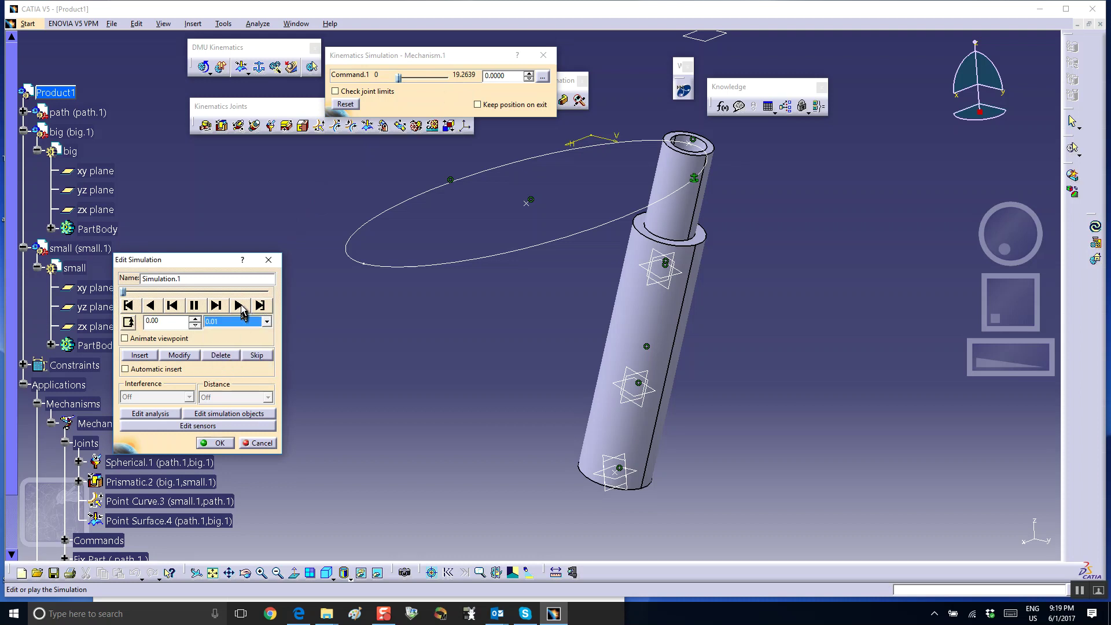
click(238, 305)
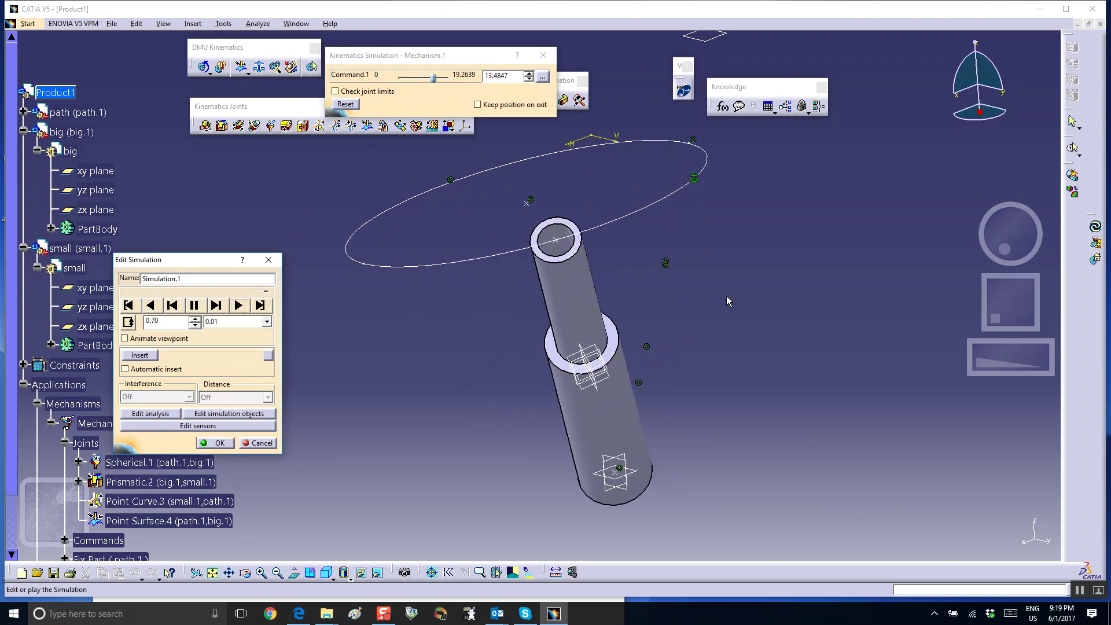